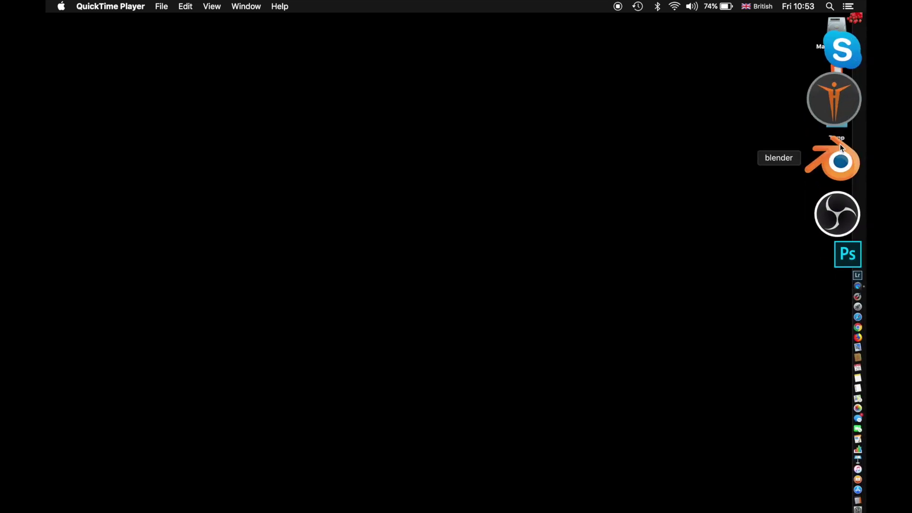
- Launch MakeHuman from the Dock and wait for the default untitled human to load
click(838, 137)
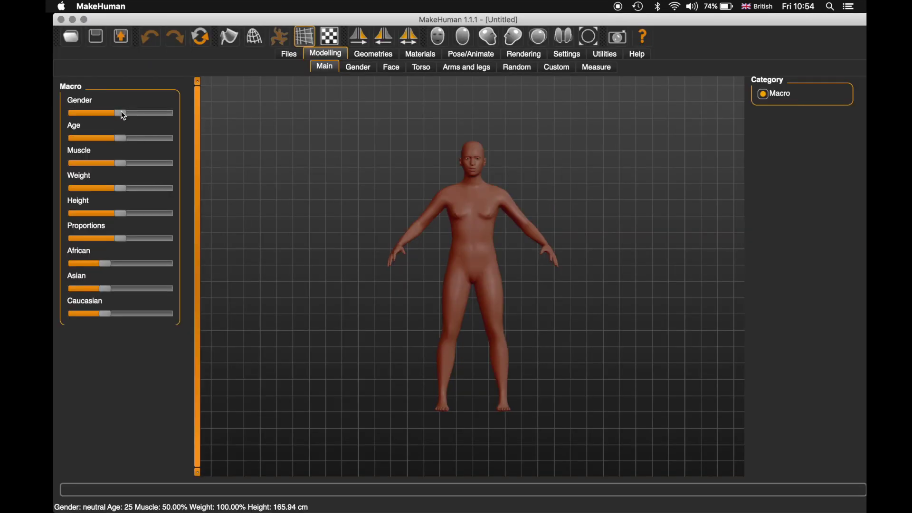
- Make the character fully male and set the age to 30
mouse_move(124, 116)
mouse_down()
mouse_move(132, 113)
mouse_move(79, 114)
mouse_move(190, 128)
mouse_up()
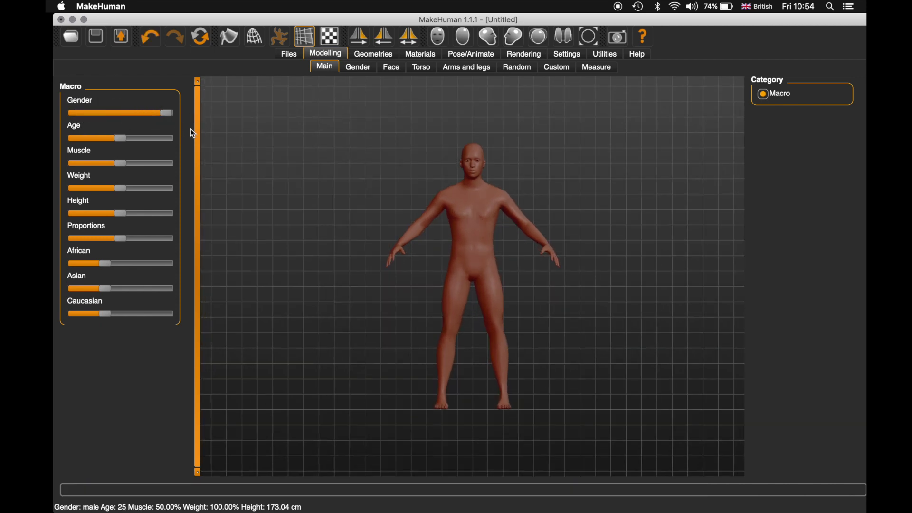
click(120, 139)
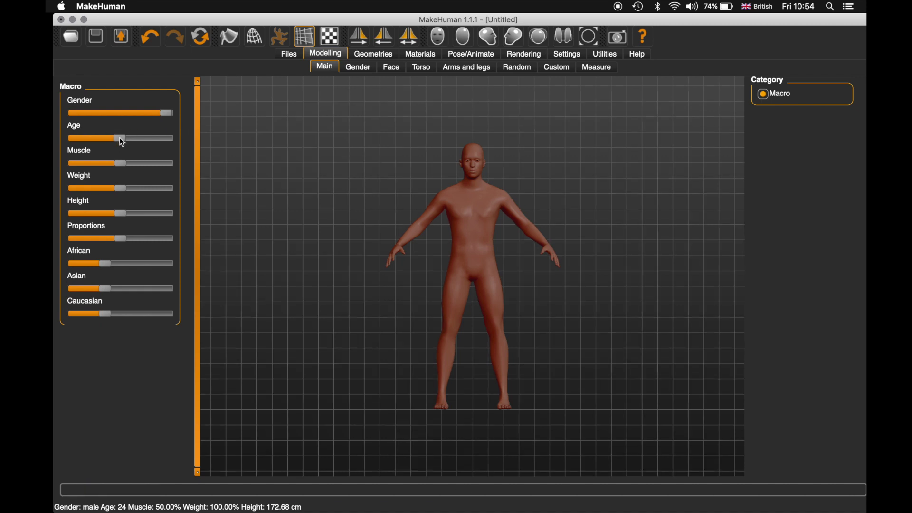
drag(122, 141, 129, 191)
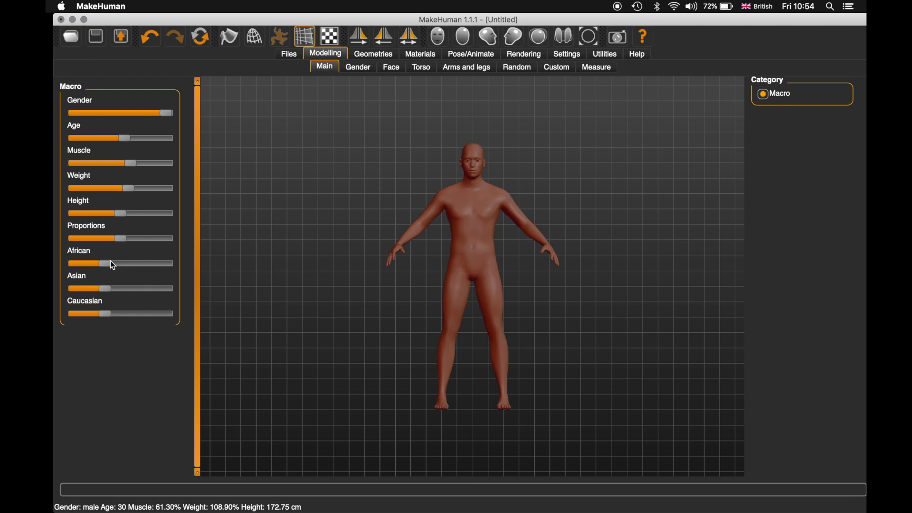
- Balance the African, Asian and Caucasian sliders toward a mostly Caucasian ethnic mix
drag(108, 318, 143, 320)
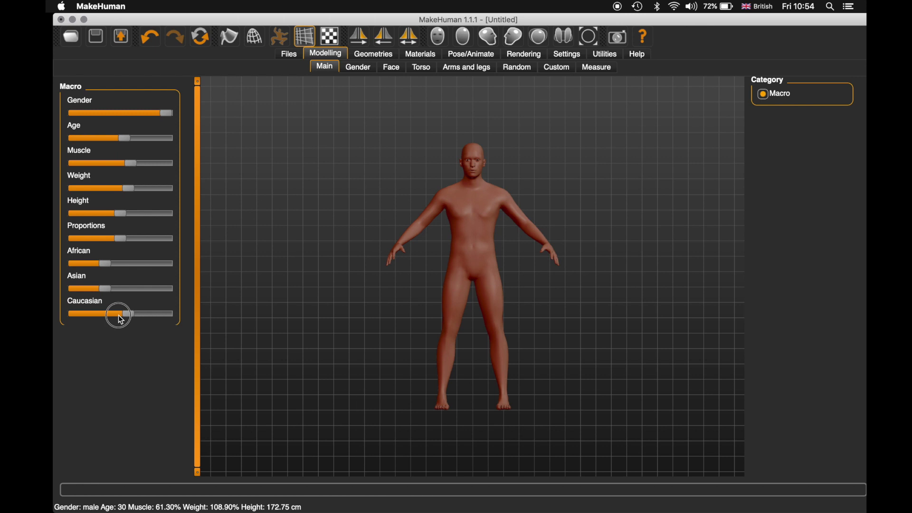
mouse_move(143, 320)
mouse_down()
mouse_move(112, 317)
mouse_move(145, 294)
mouse_move(112, 289)
mouse_move(140, 272)
mouse_up()
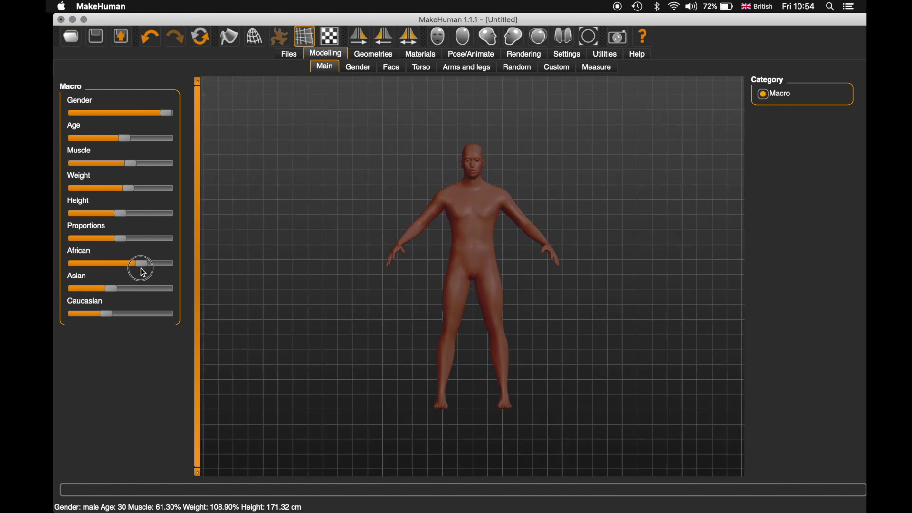
drag(140, 272, 112, 267)
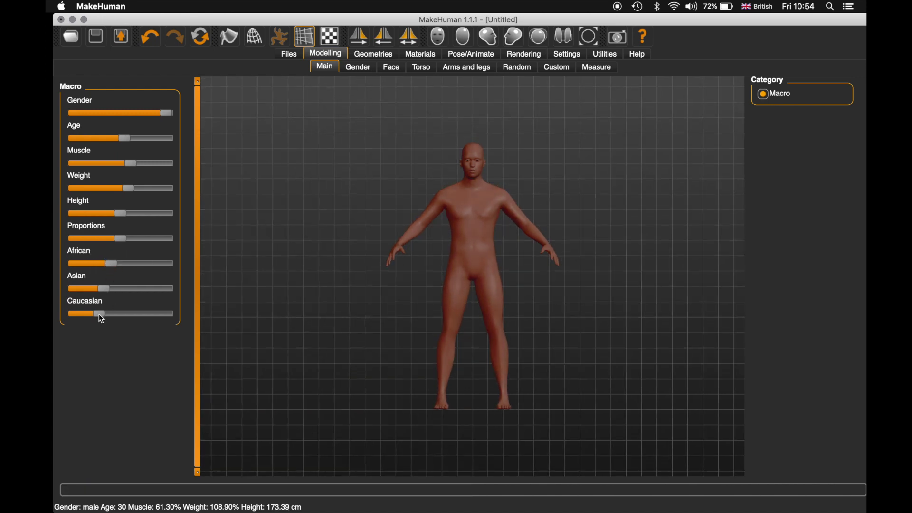
mouse_move(100, 314)
mouse_down()
mouse_move(138, 316)
mouse_move(115, 317)
mouse_up()
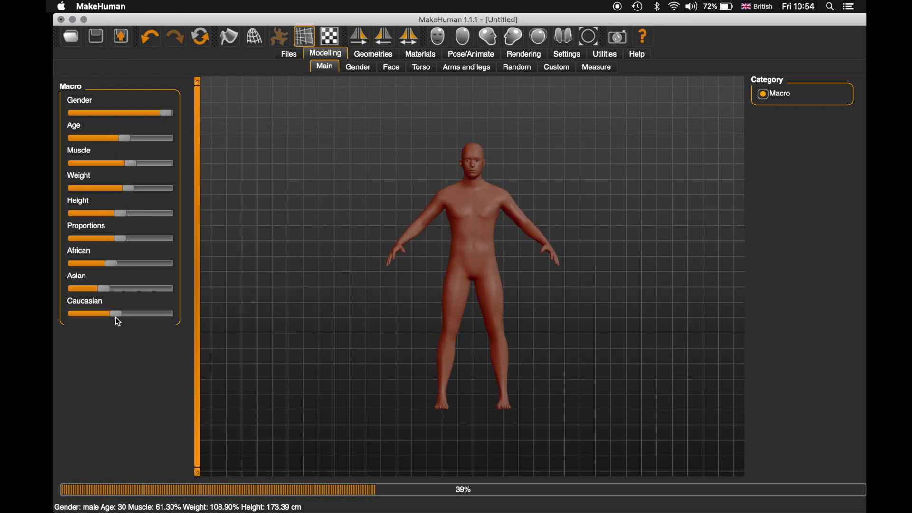
- Look through the Gender and Face shaping settings, zooming in and out on the model
click(361, 68)
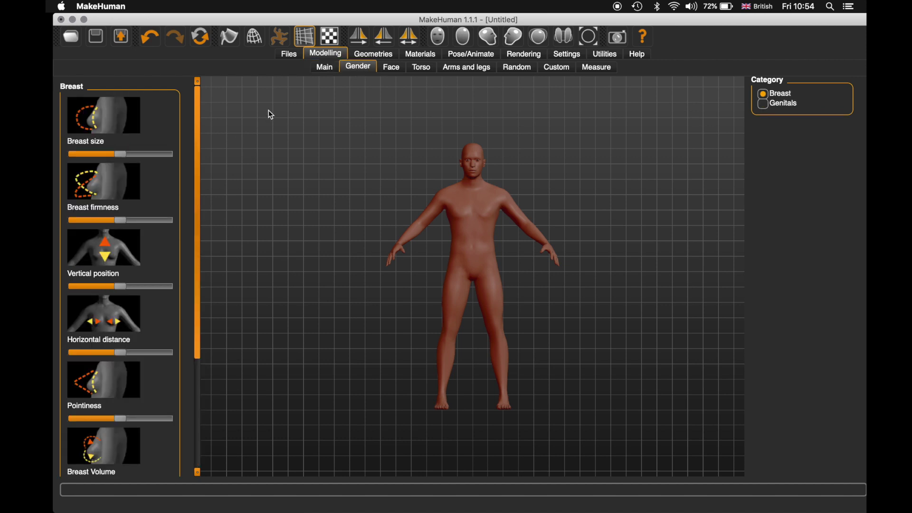
click(394, 69)
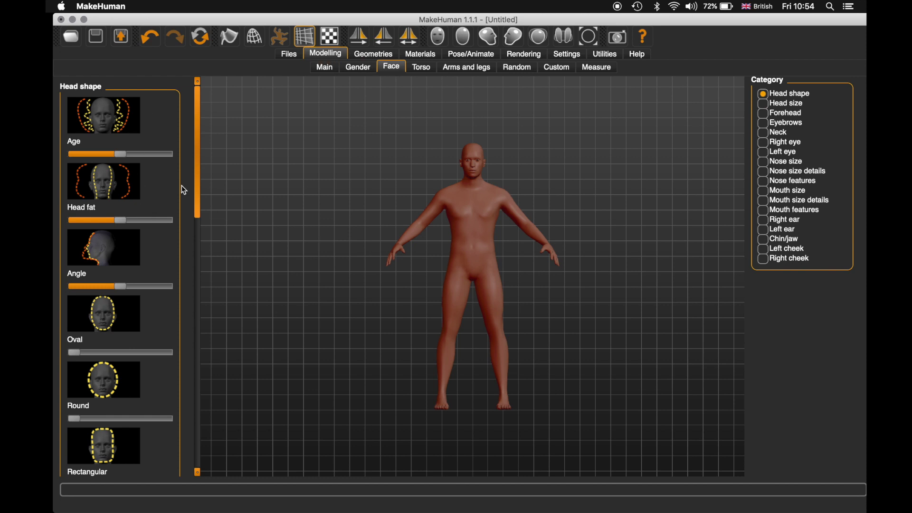
mouse_move(199, 181)
mouse_down()
mouse_move(195, 364)
mouse_move(205, 271)
mouse_move(198, 143)
mouse_up()
scroll(480, 227, up, 3)
scroll(485, 223, up, 2)
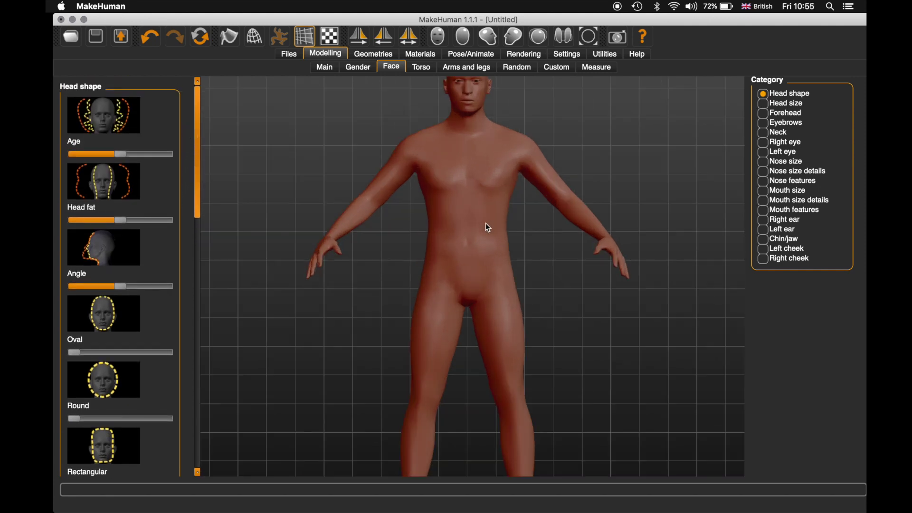
scroll(481, 229, down, 2)
scroll(476, 236, down, 2)
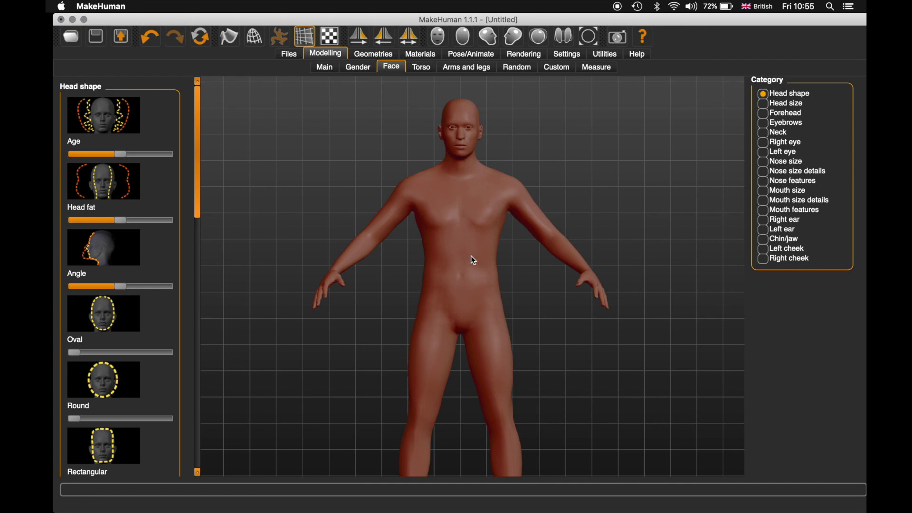
scroll(468, 262, up, 2)
scroll(485, 195, down, 1)
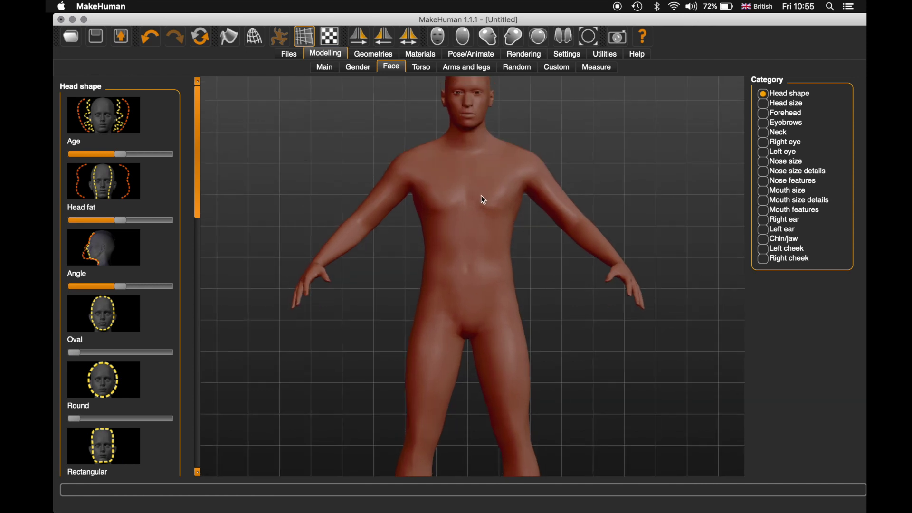
scroll(482, 197, down, 1)
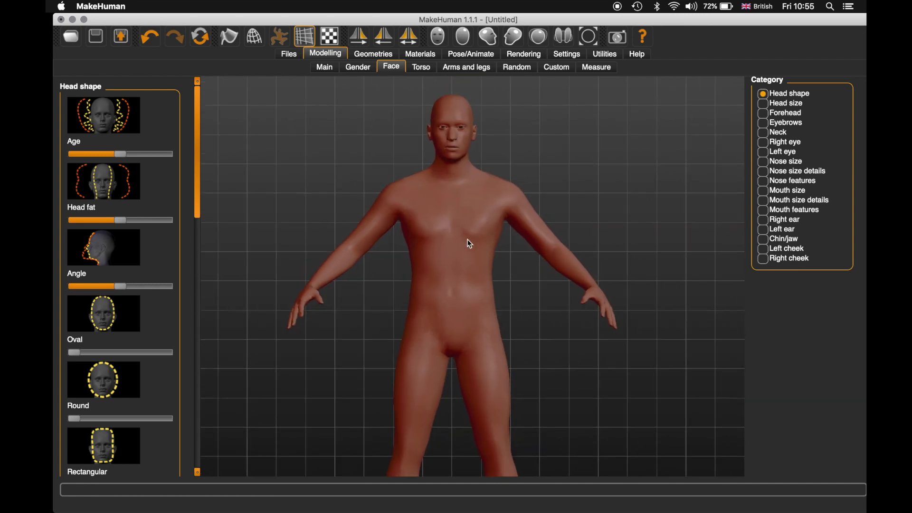
- Look through the Torso settings and bring up the Arms and legs settings
click(422, 72)
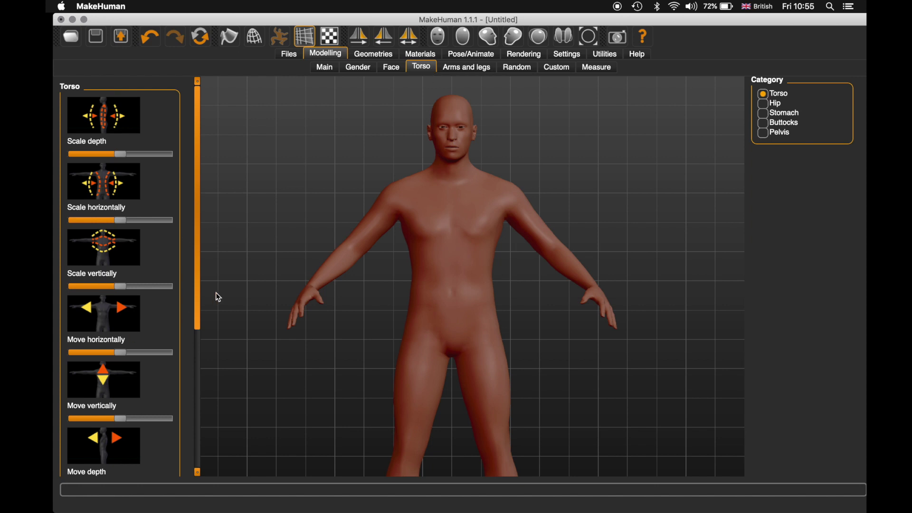
mouse_move(201, 299)
mouse_down()
mouse_move(197, 407)
mouse_move(197, 274)
mouse_up()
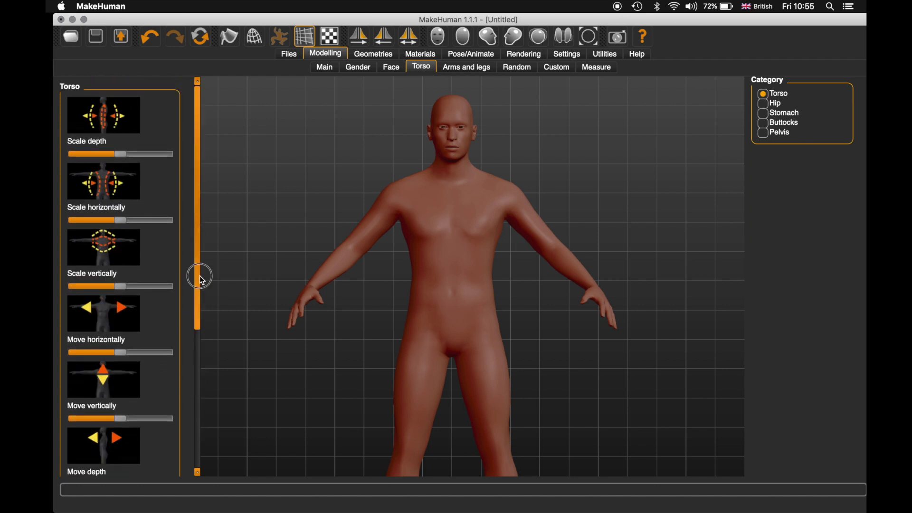
click(478, 70)
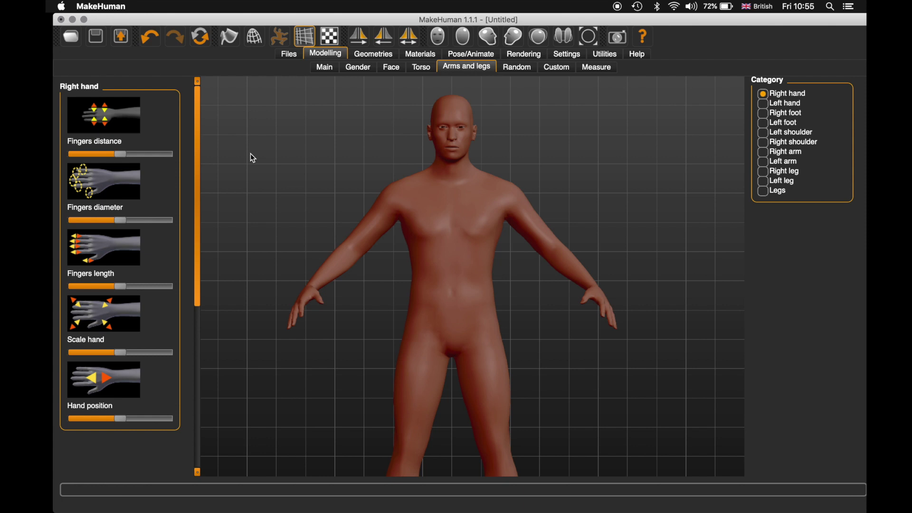
- Review the Random, Custom and Measure options, including upper and lower arm measurements, then open Geometries
click(517, 69)
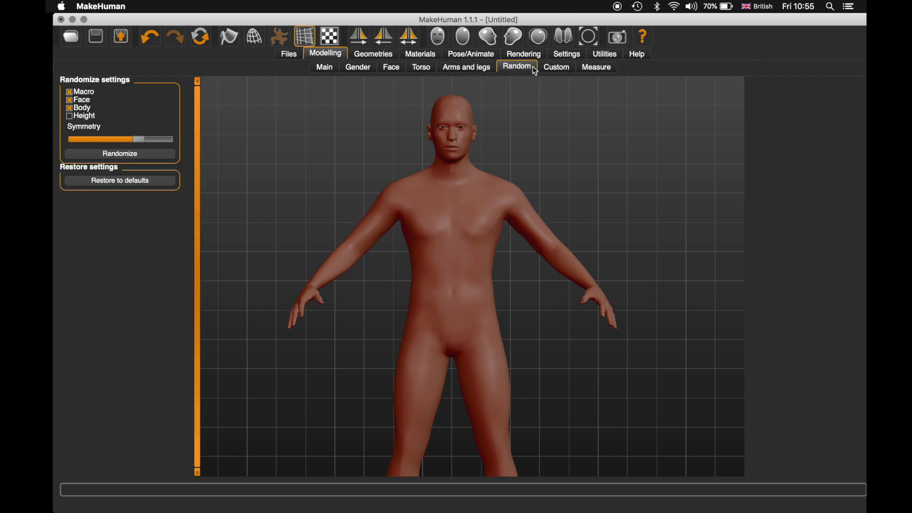
click(558, 69)
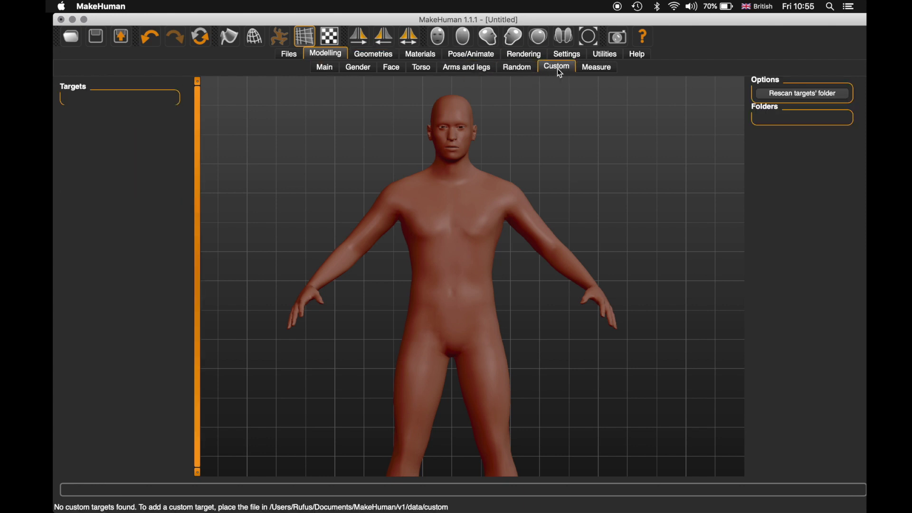
click(597, 70)
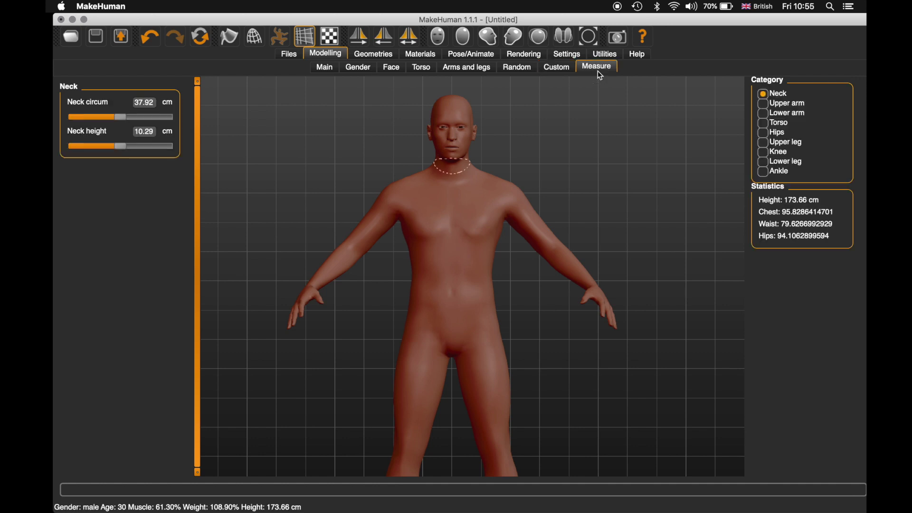
click(762, 104)
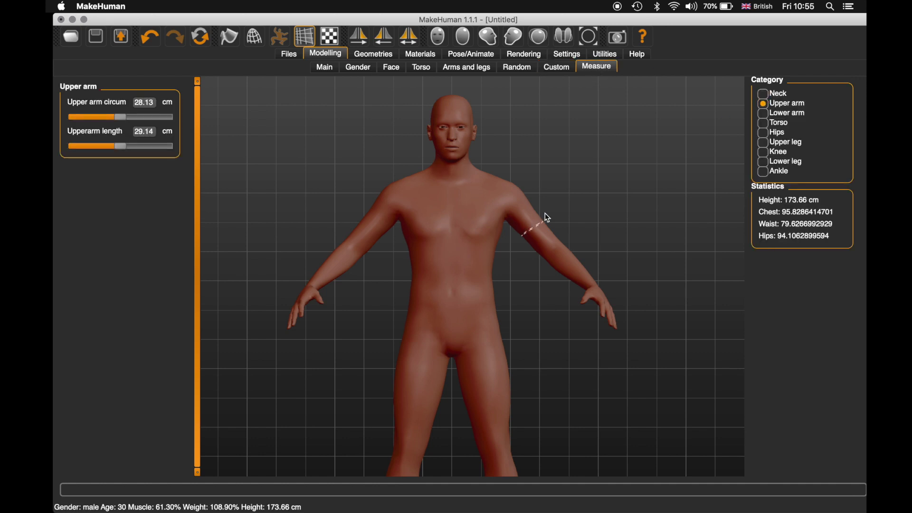
click(765, 114)
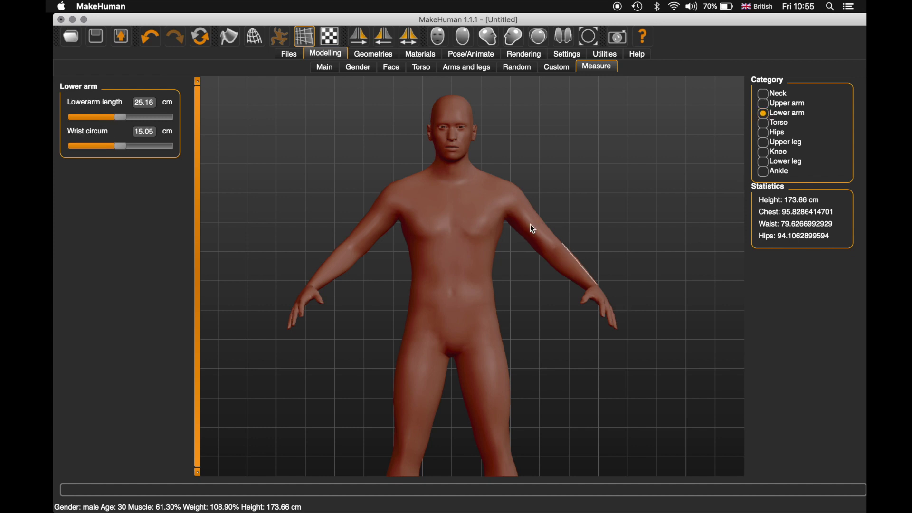
click(365, 55)
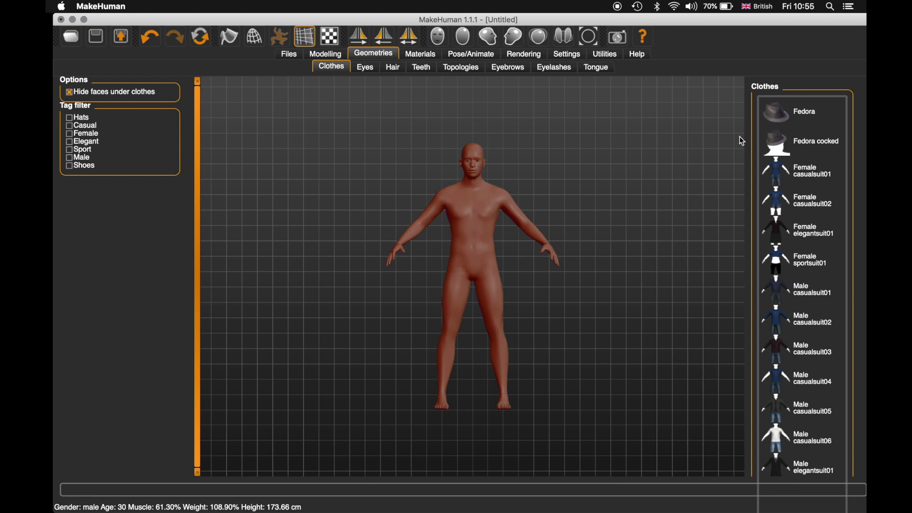
- Try Male casualsuit02 and casualsuit03, then dress the character in Male casualsuit04
click(783, 323)
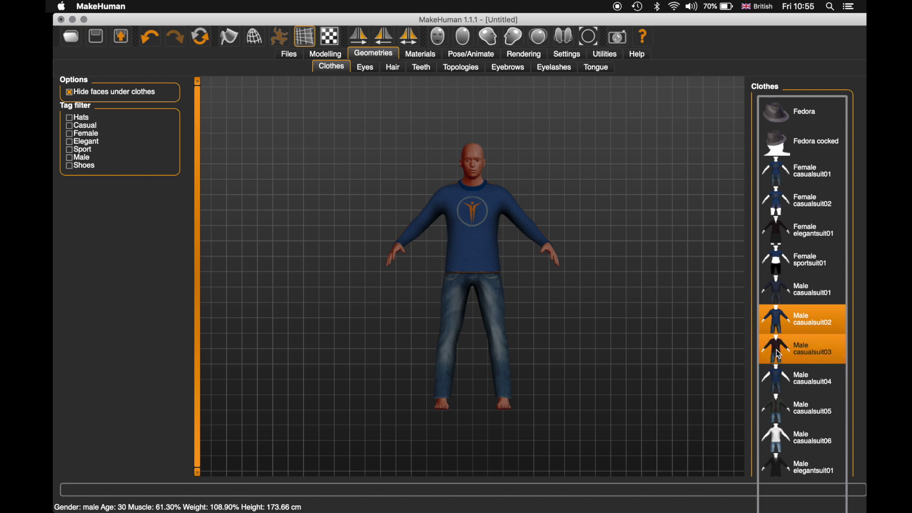
click(779, 355)
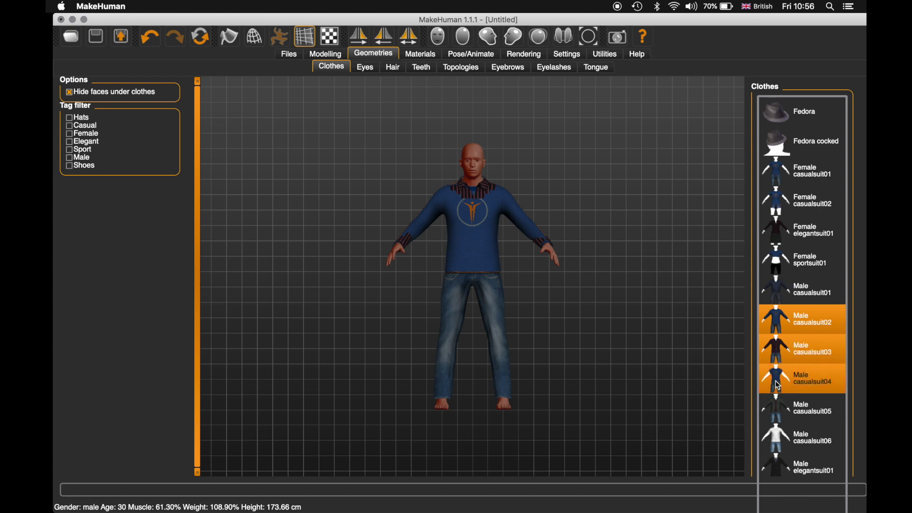
click(779, 354)
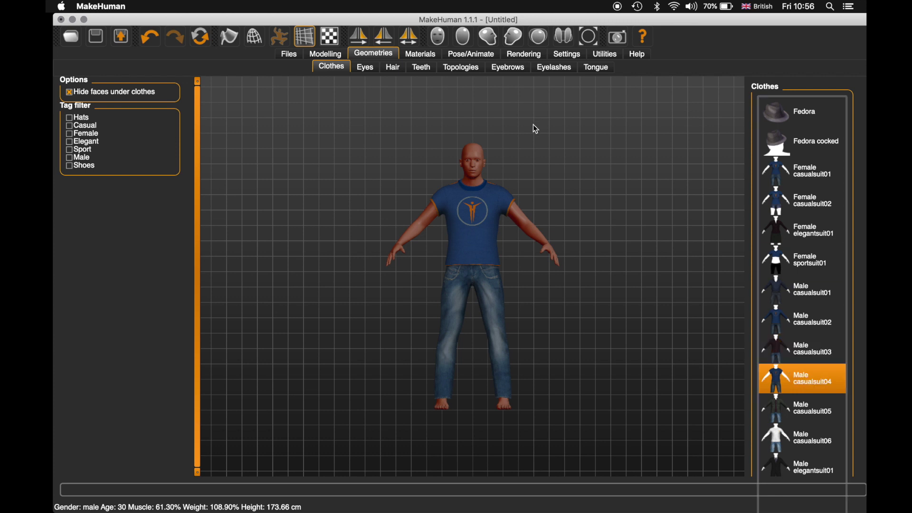
- Try low-poly and no eyes, then give the character high-poly eyes
click(367, 68)
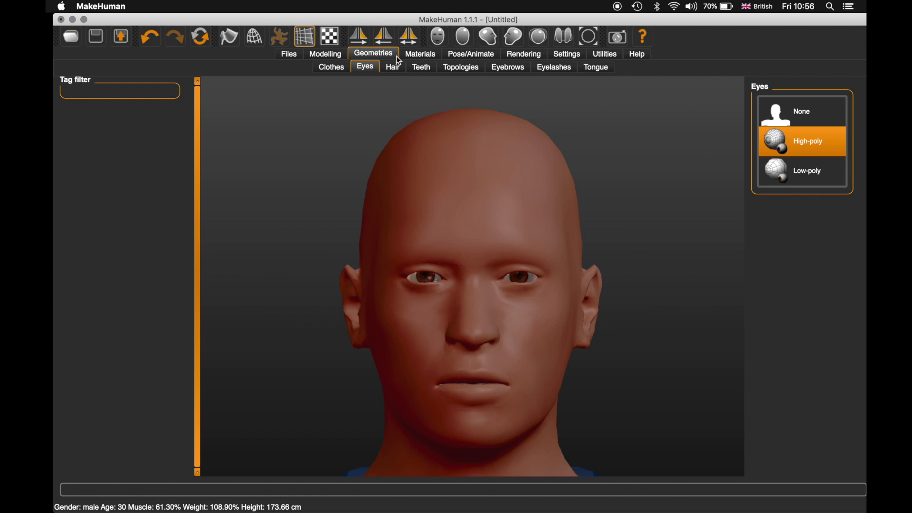
click(786, 176)
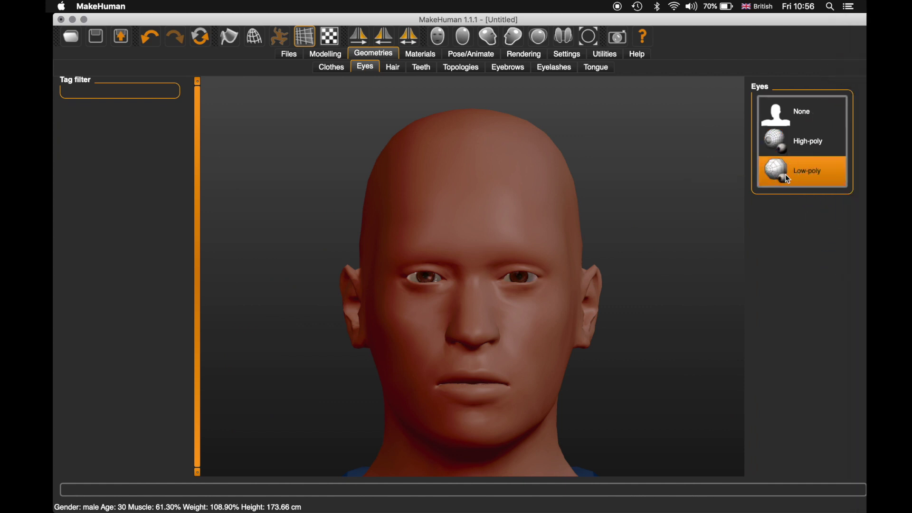
click(788, 110)
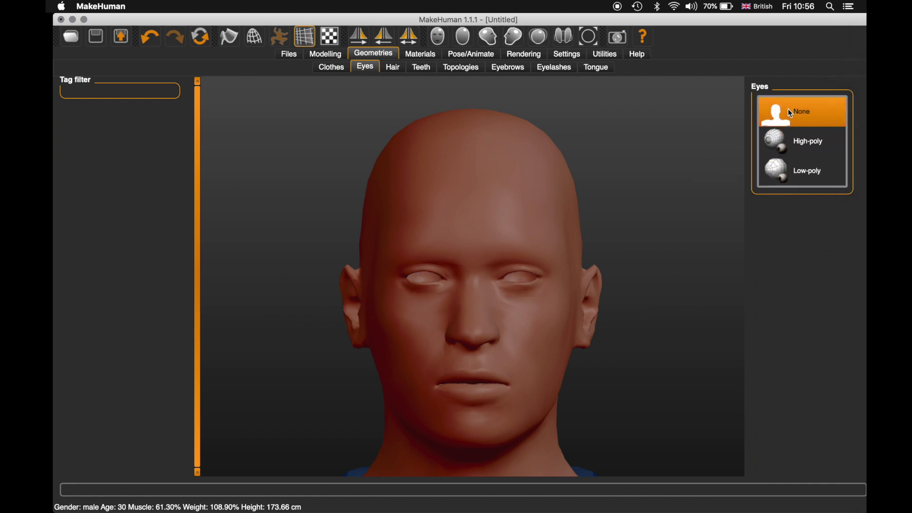
click(788, 139)
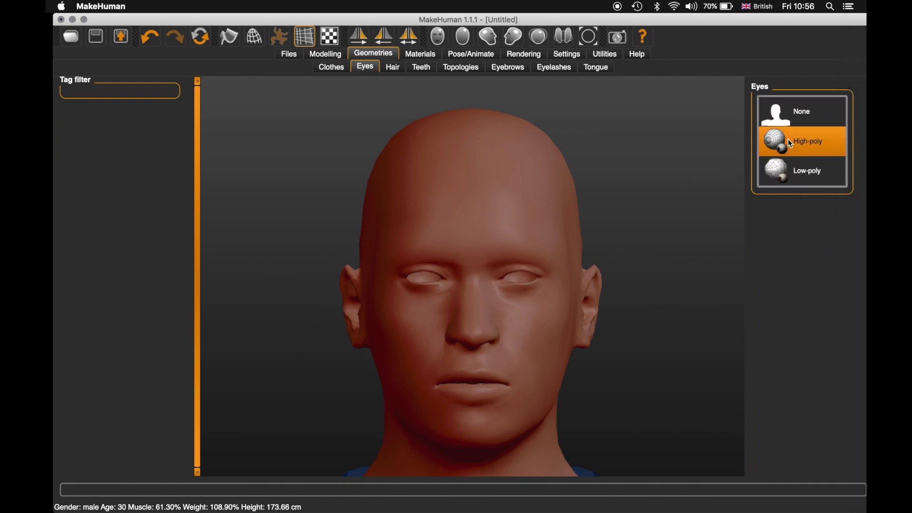
- Try the Afro01, Bob01 and Short01–Short03 hairstyles, settling on Short04
click(391, 71)
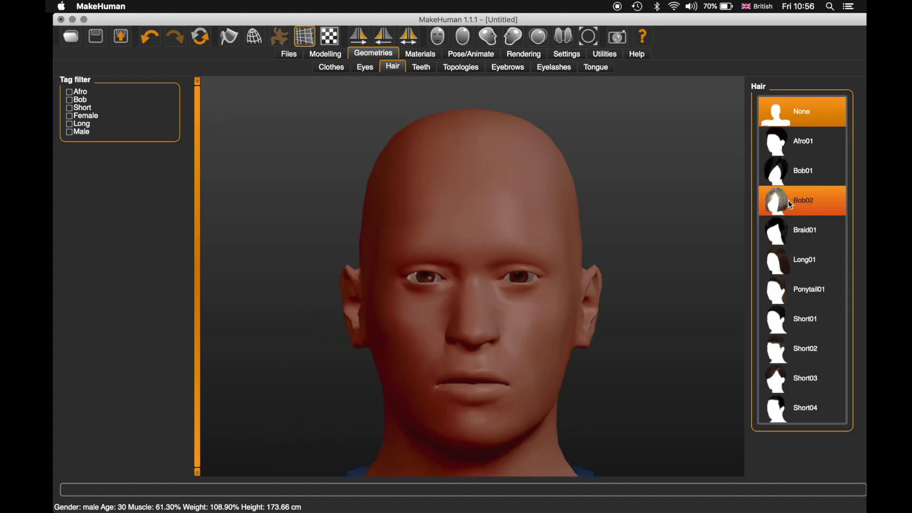
click(803, 142)
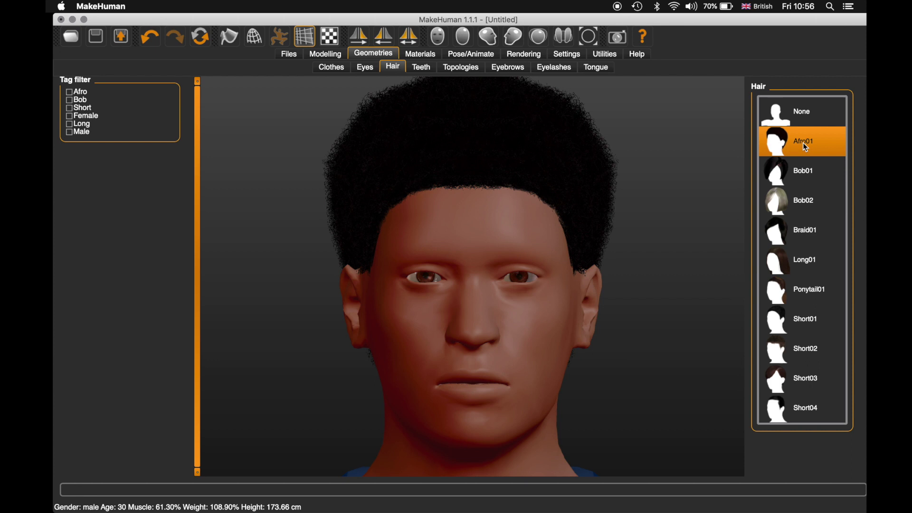
click(801, 171)
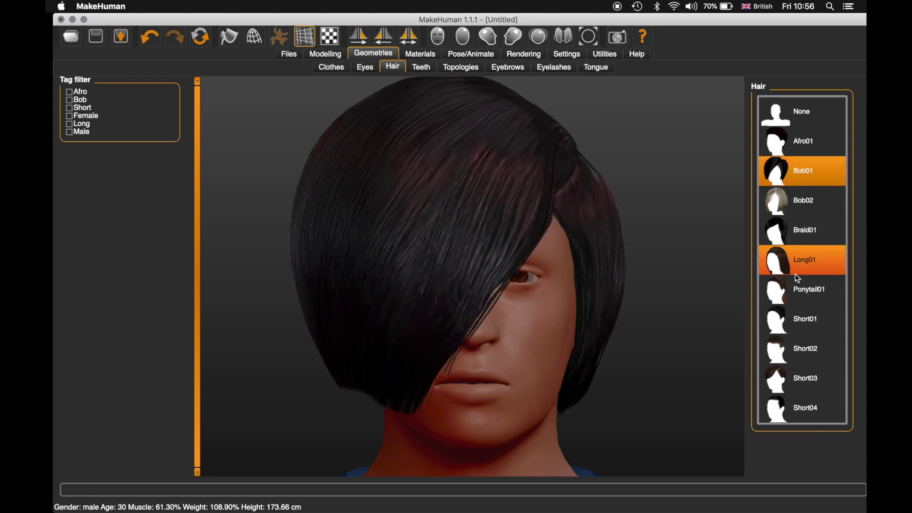
click(800, 330)
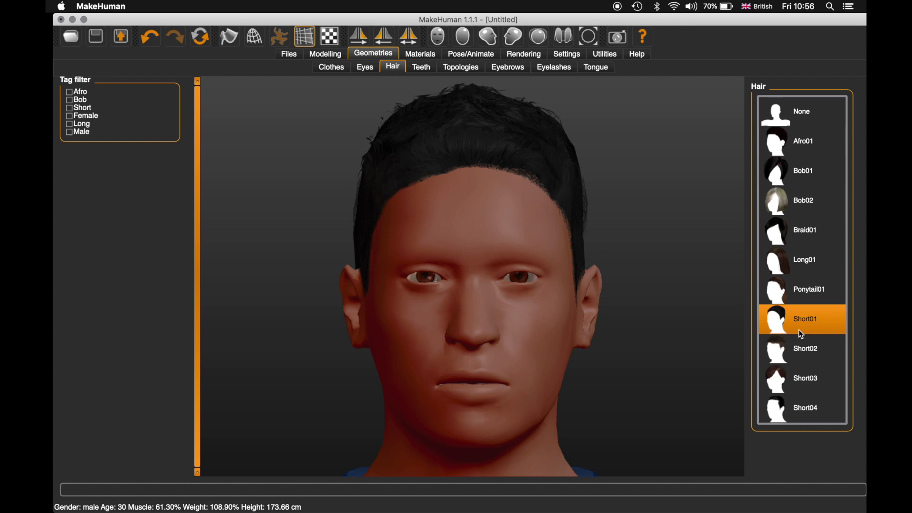
click(799, 346)
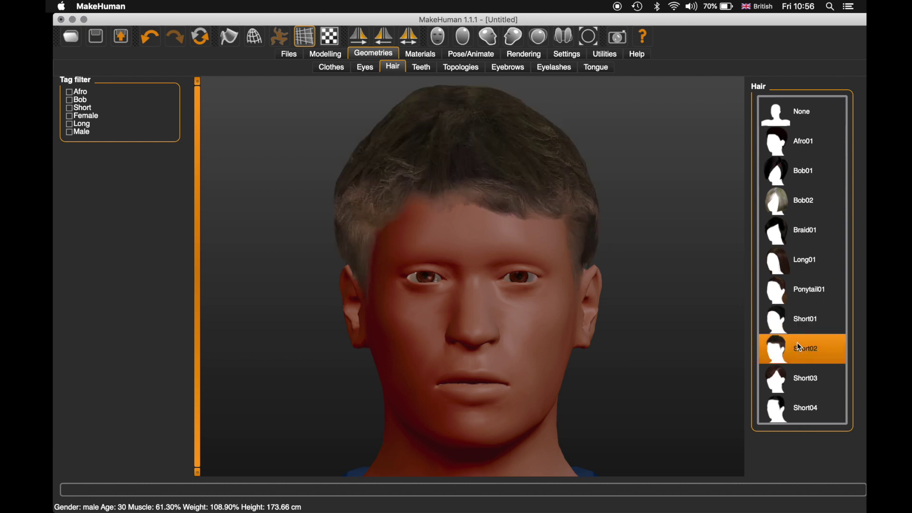
click(801, 375)
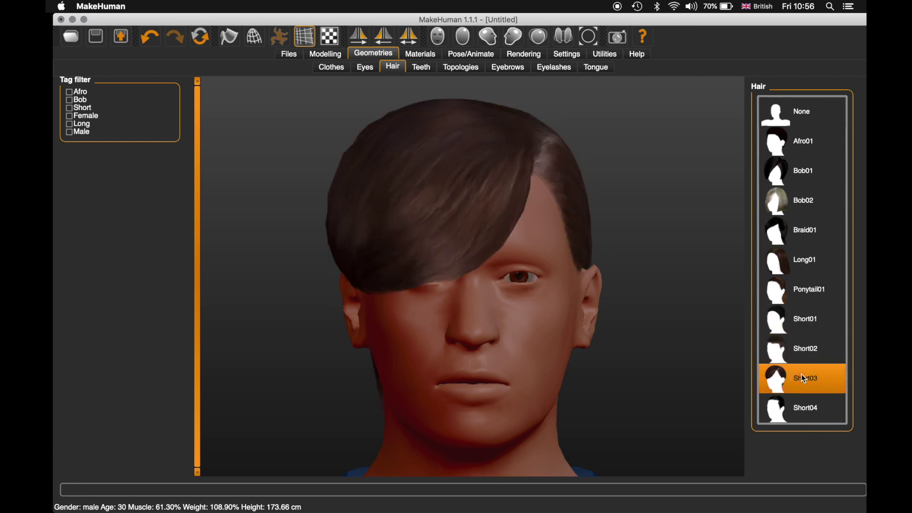
click(802, 406)
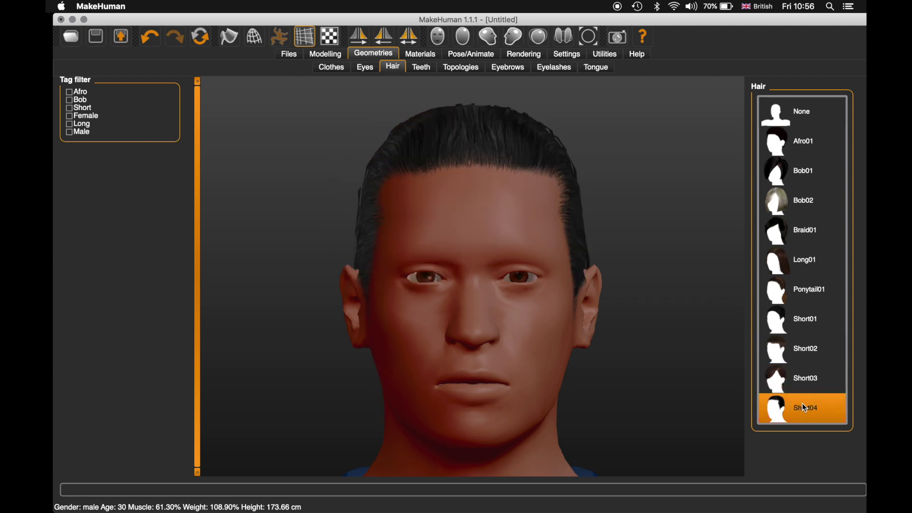
- Give the character Teeth shape01 teeth after trying the base teeth
click(416, 70)
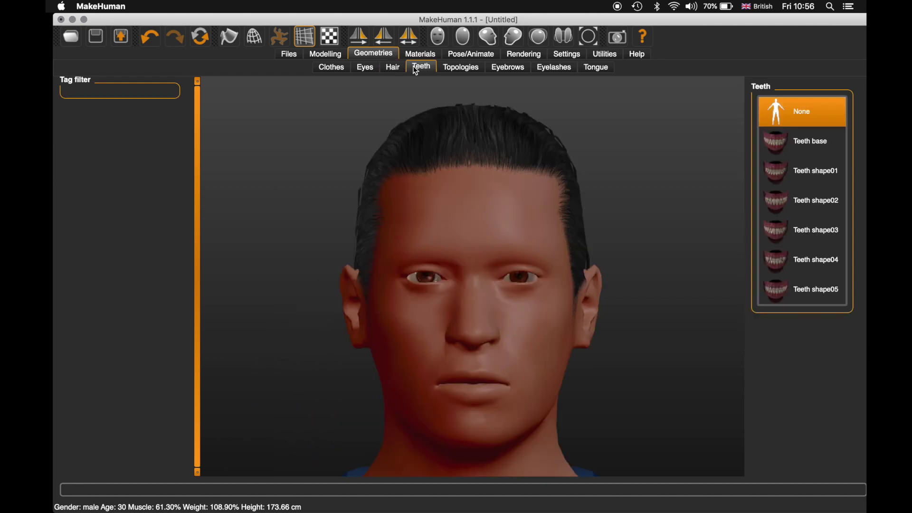
click(800, 140)
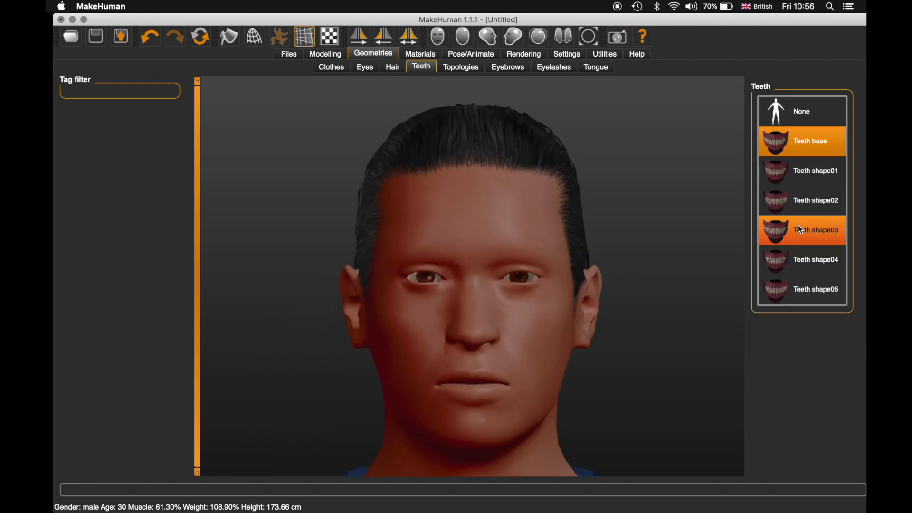
click(806, 170)
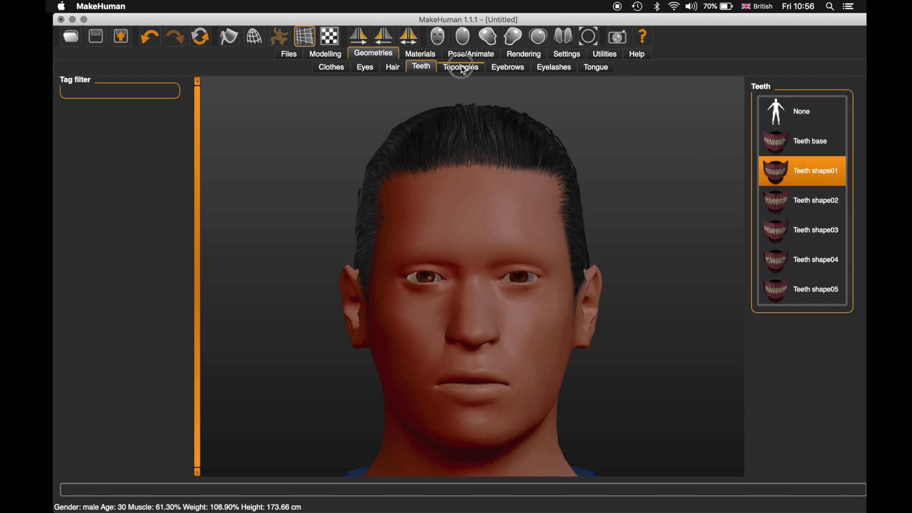
- Preview the Male1591, Male generic and Proxy741 topologies, settling on Male muscle 13290
click(463, 70)
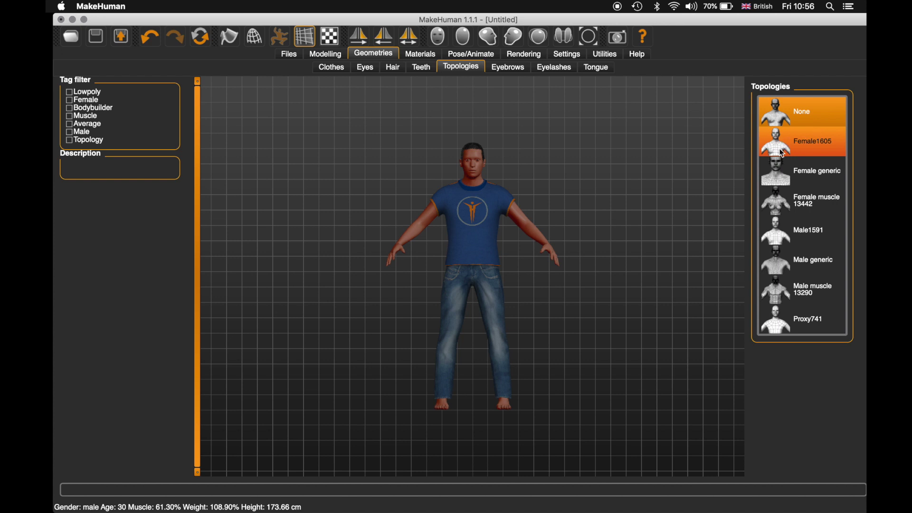
click(784, 239)
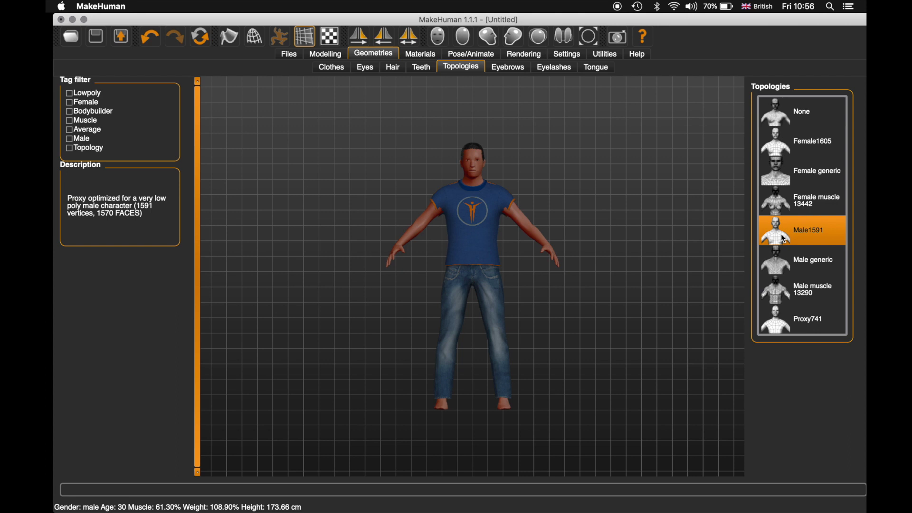
click(781, 267)
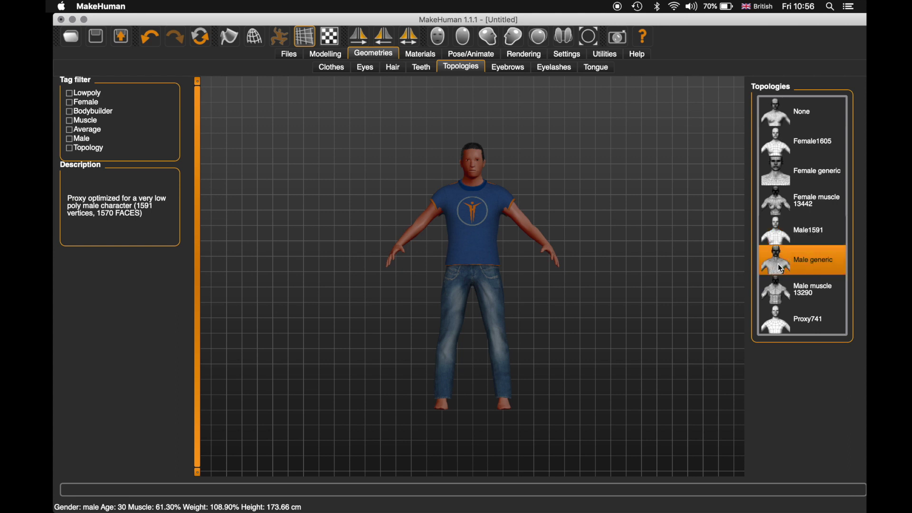
click(777, 292)
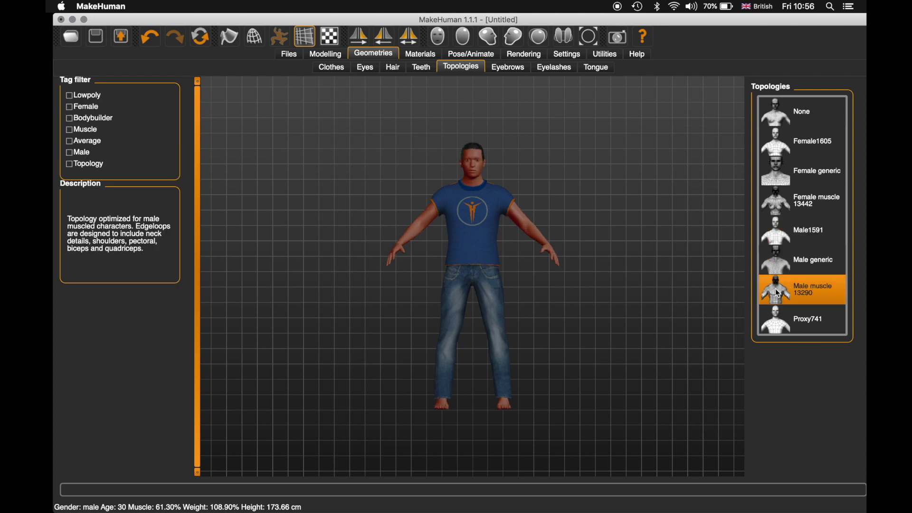
click(778, 315)
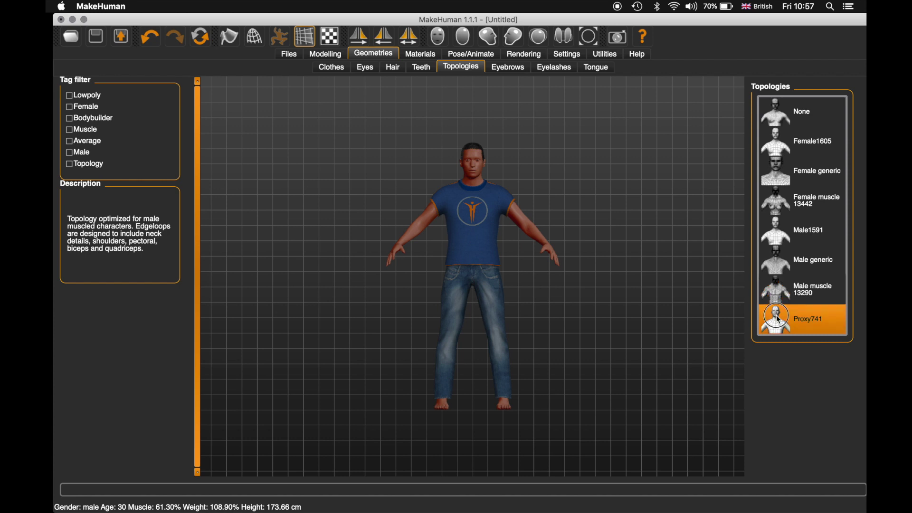
click(780, 290)
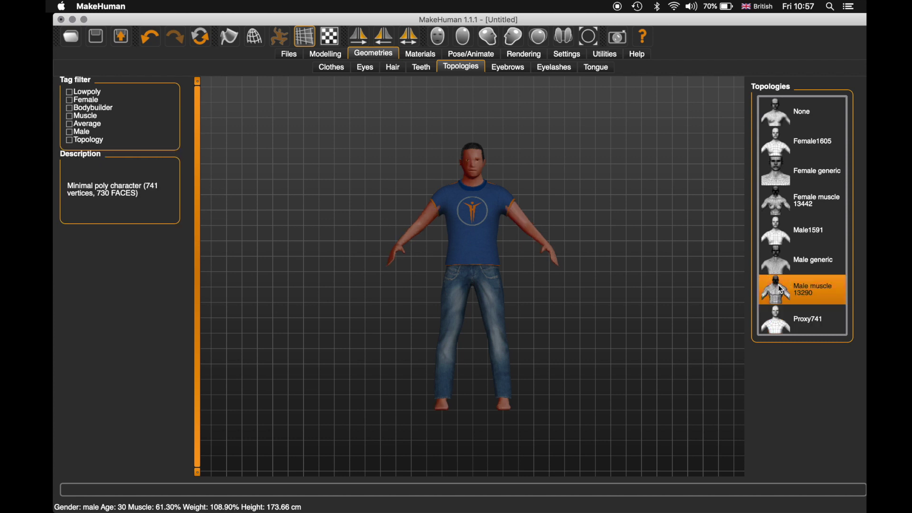
scroll(517, 232, up, 2)
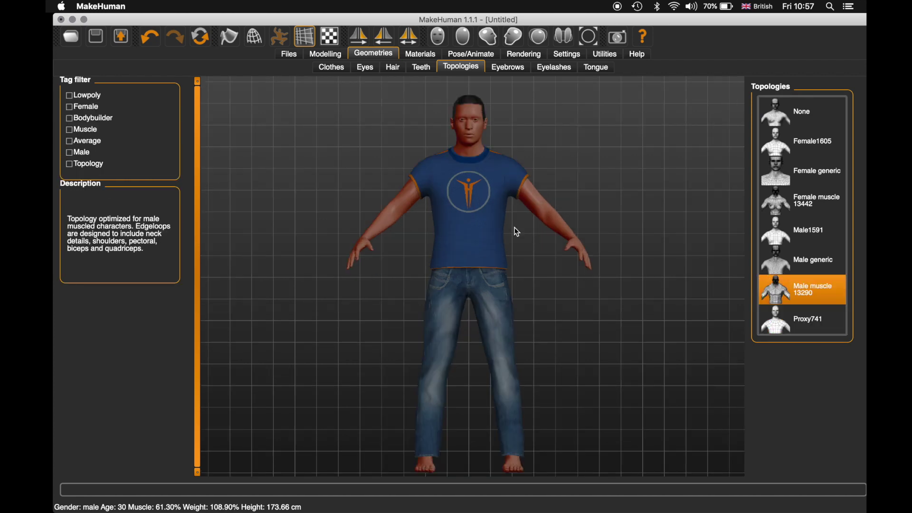
- Add Eyebrow001 eyebrows and Eyelashes01 eyelashes to the face
click(513, 67)
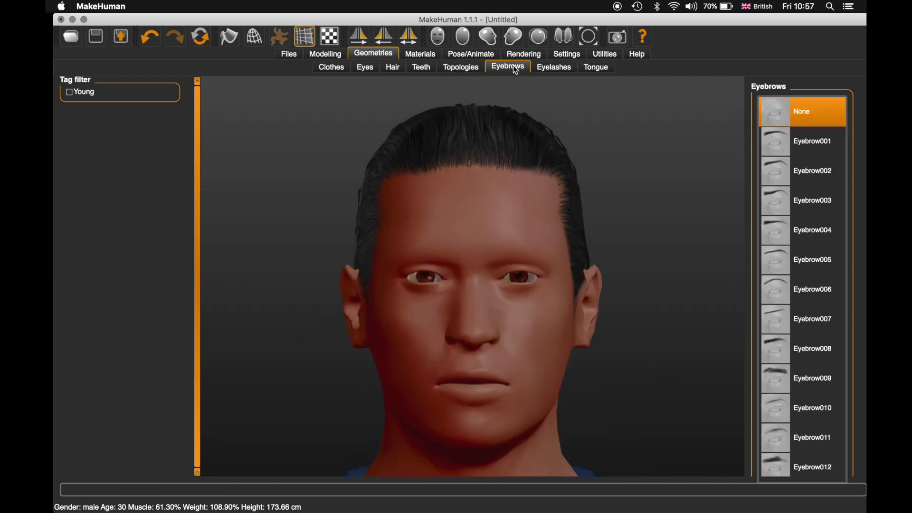
click(772, 141)
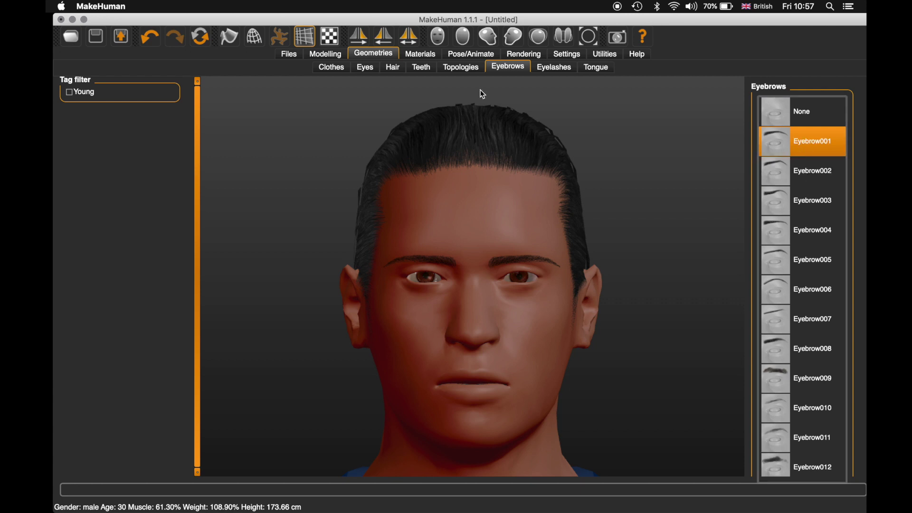
click(559, 69)
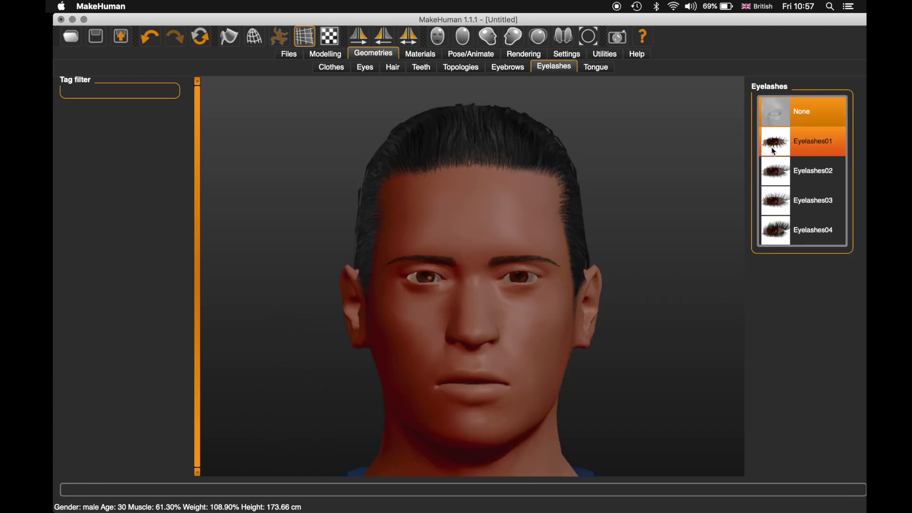
- Add the Tongue01 tongue and bring up the skin material presets
click(597, 68)
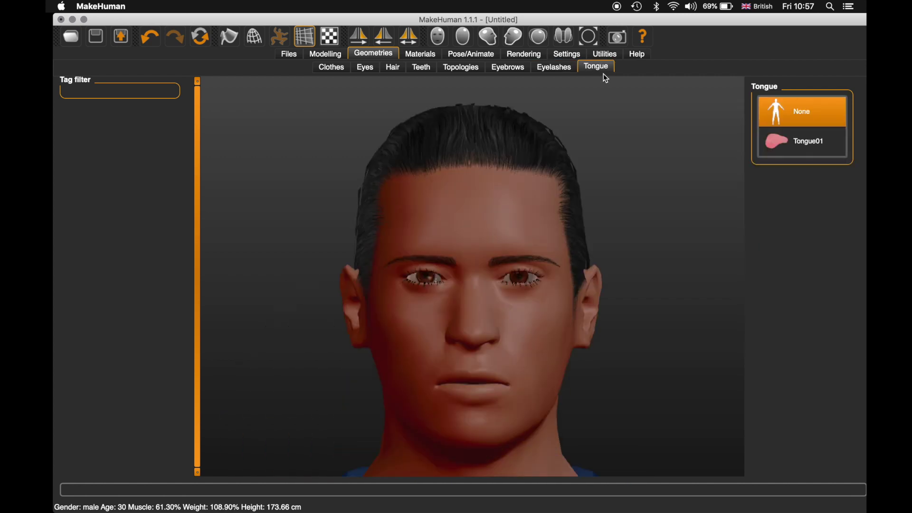
click(793, 145)
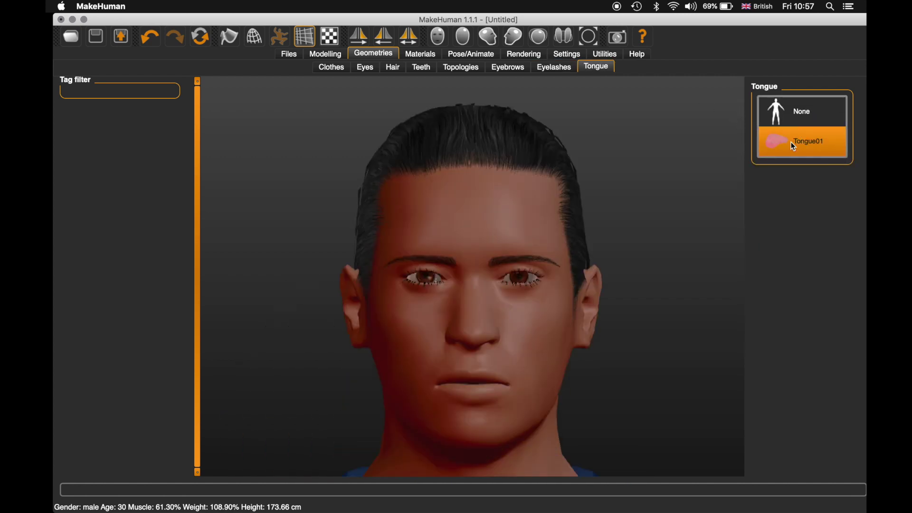
click(412, 55)
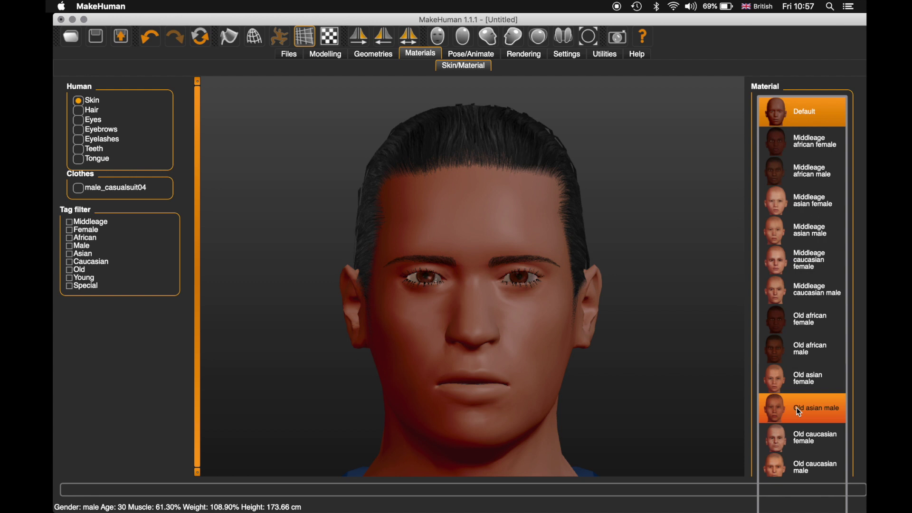
- Try the middle-aged and old African, Asian and Caucasian skin presets, then revert to Default
click(797, 141)
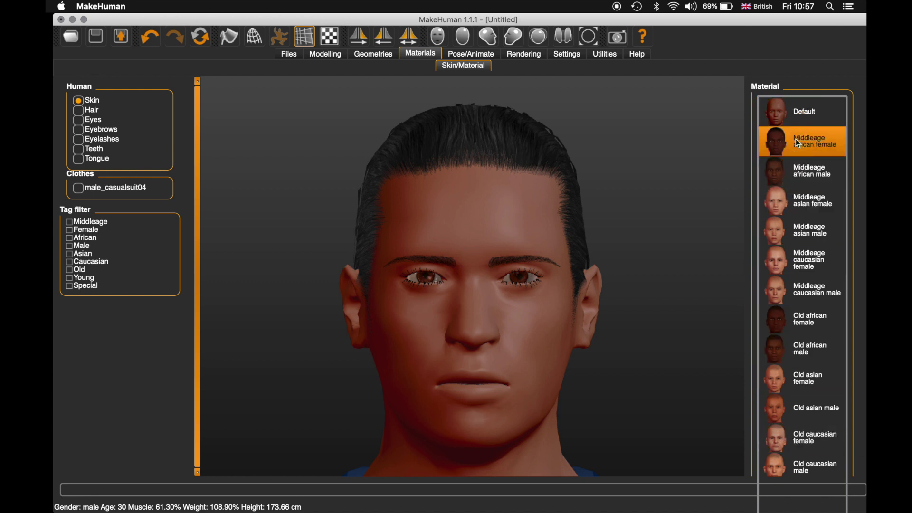
click(792, 170)
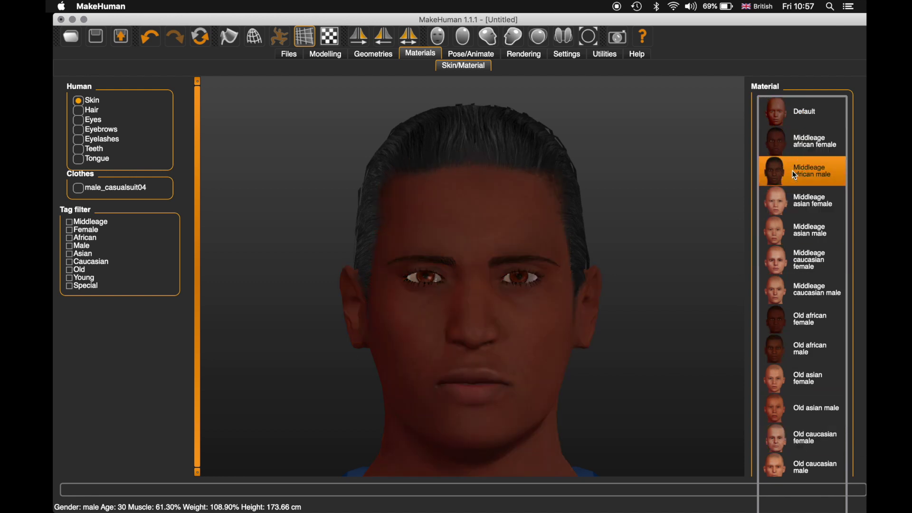
click(792, 200)
click(784, 232)
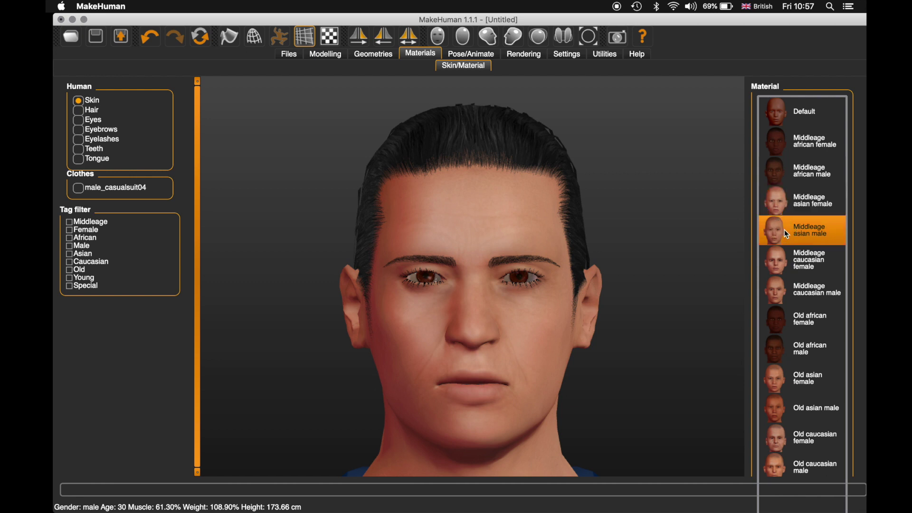
click(782, 257)
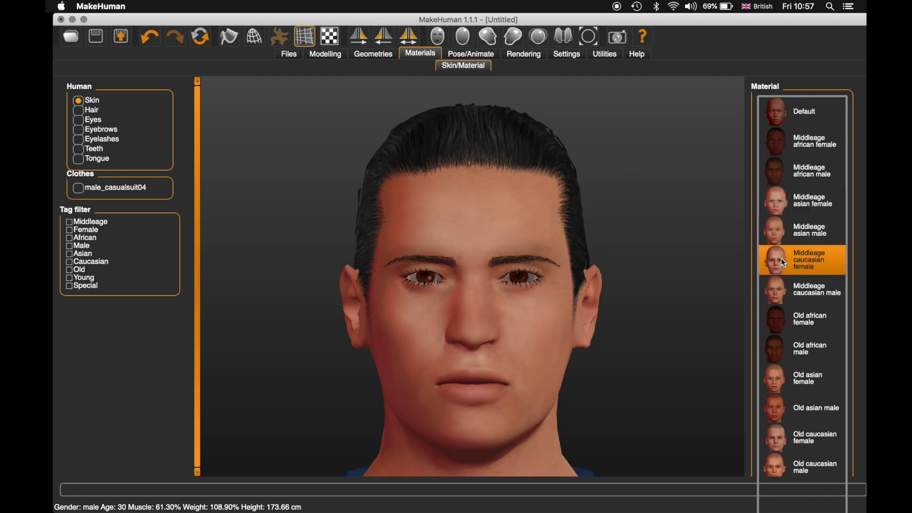
click(783, 299)
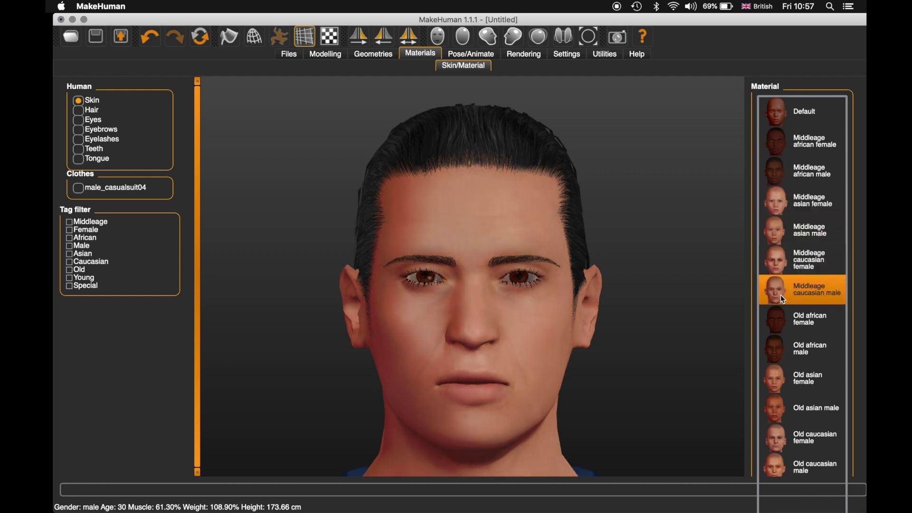
click(783, 330)
click(783, 351)
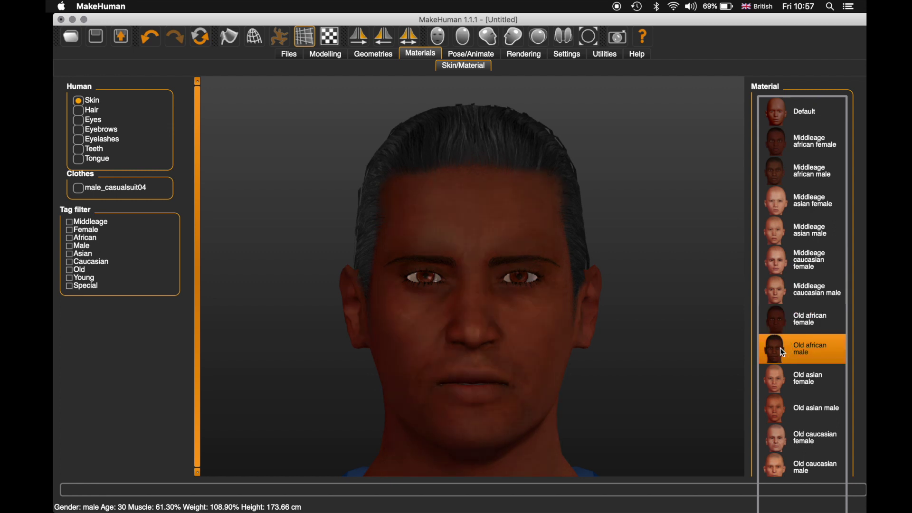
click(782, 407)
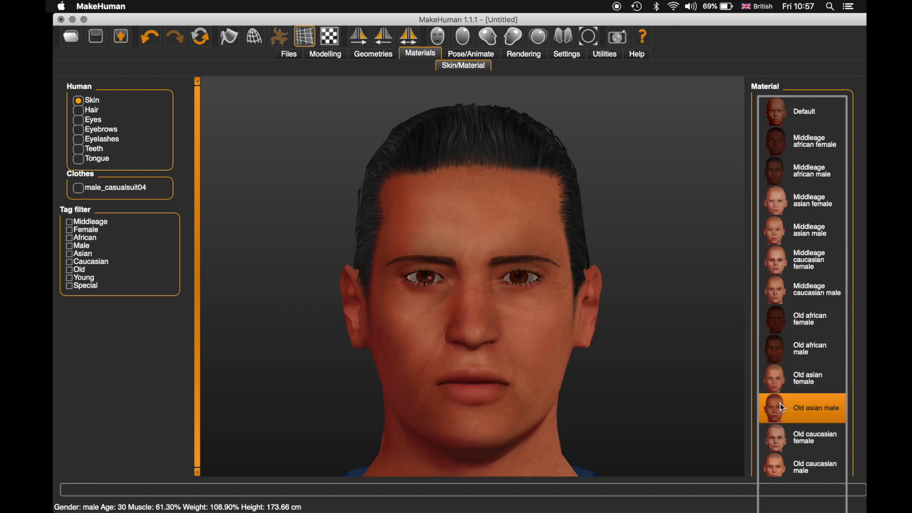
click(784, 469)
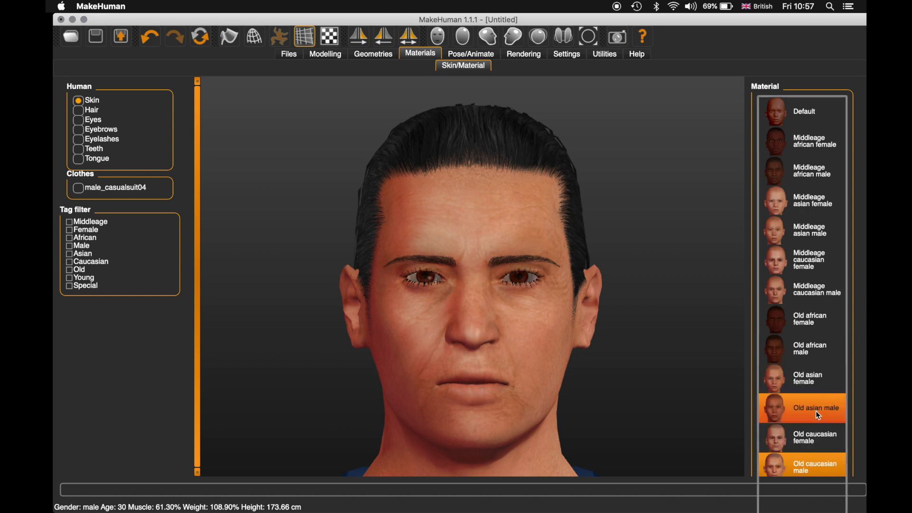
click(777, 122)
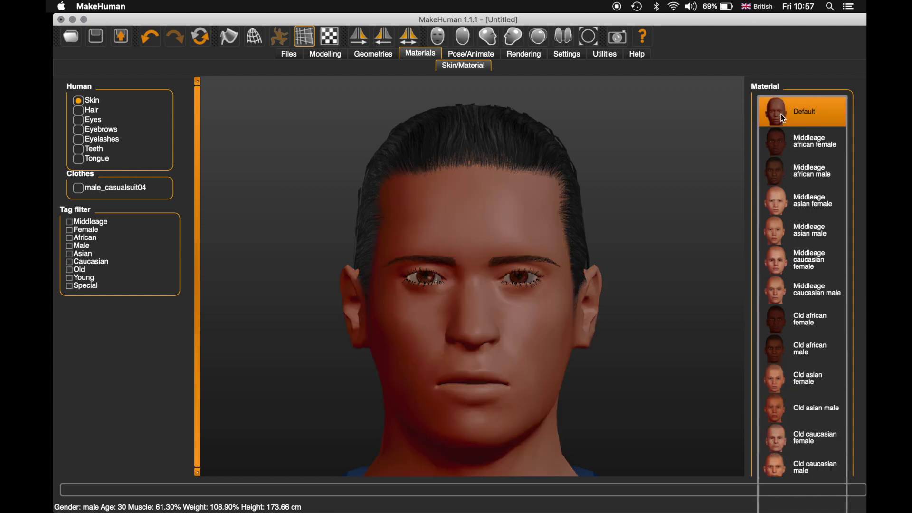
- Apply the Default 163-bone skeleton rig, glance at the Pose list, then return to Skeleton
click(470, 55)
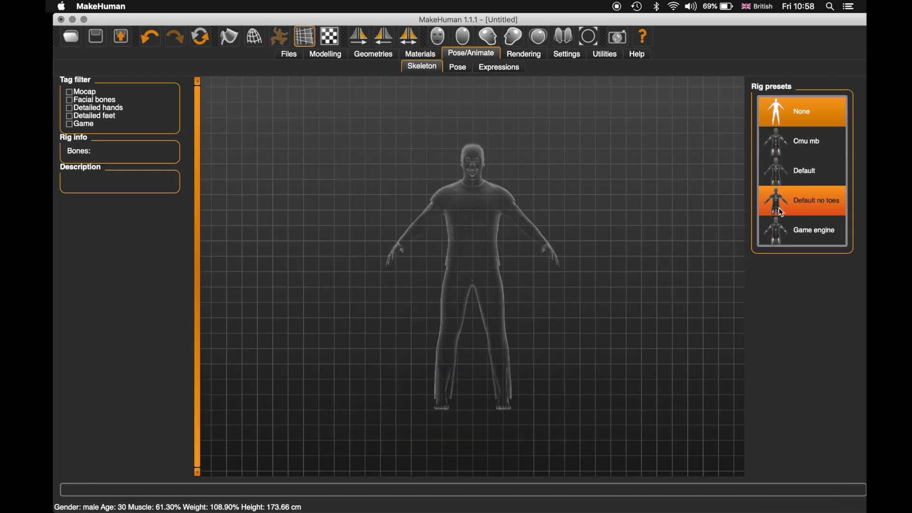
click(779, 175)
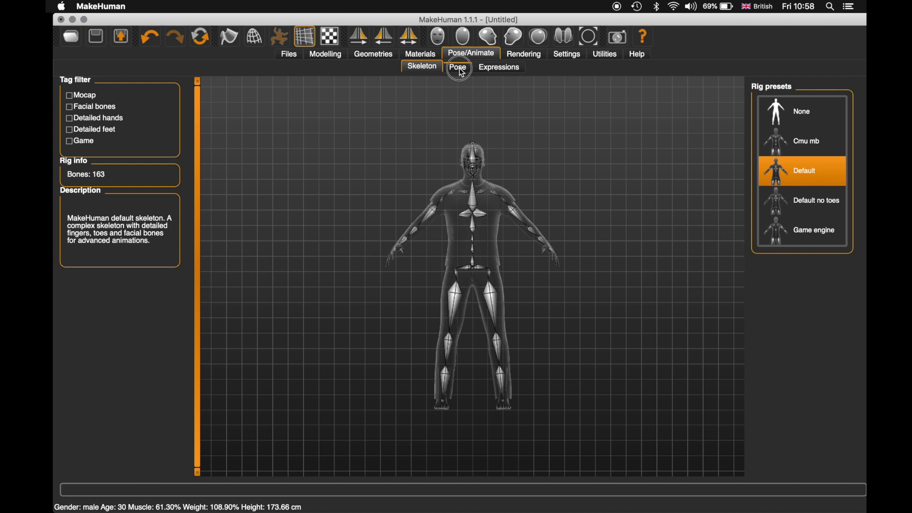
click(461, 71)
click(420, 71)
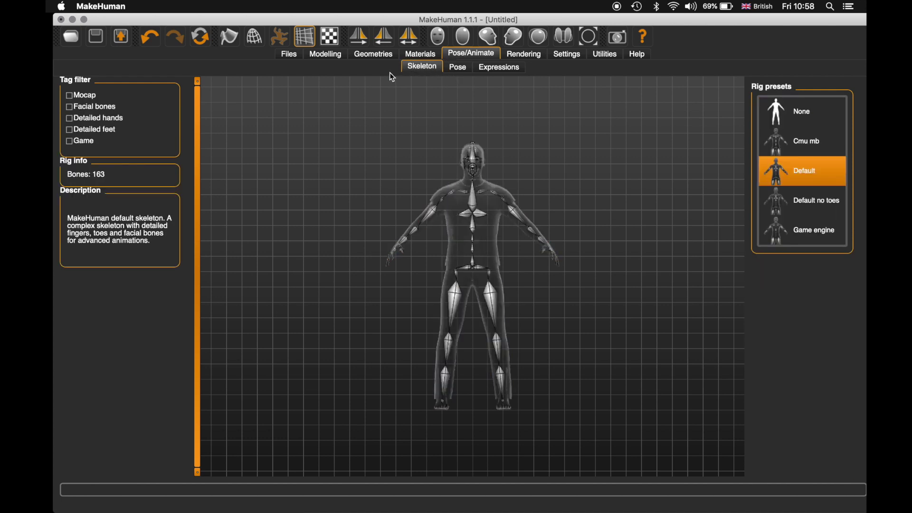
- Return to the pose list and try the Fight01 pose, then Tpose
click(458, 69)
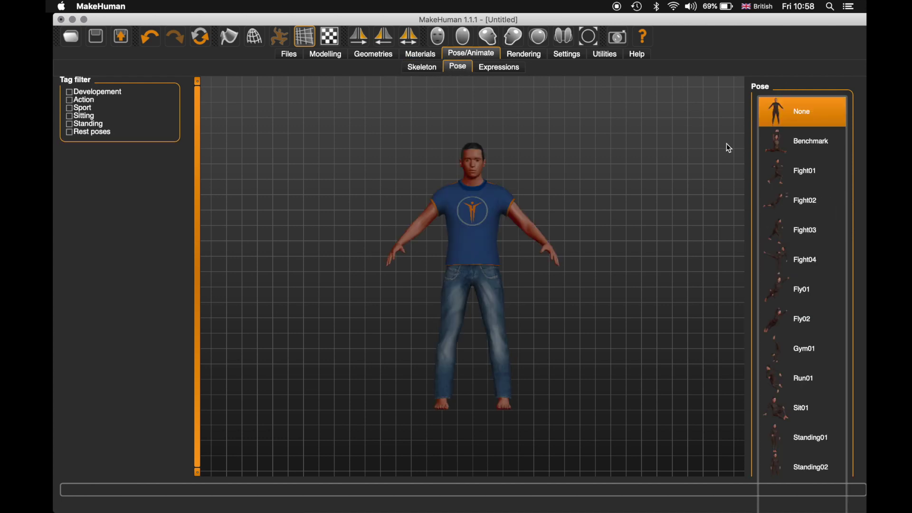
click(788, 174)
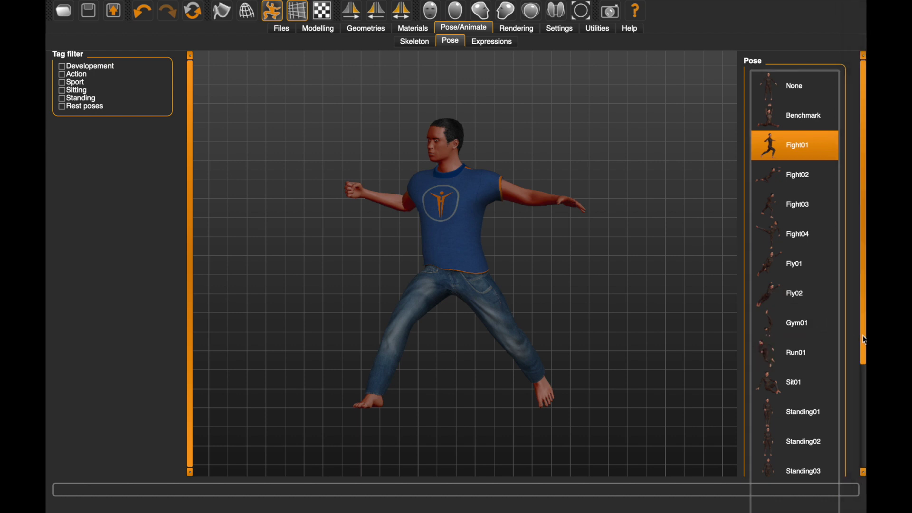
drag(864, 340, 860, 451)
click(790, 452)
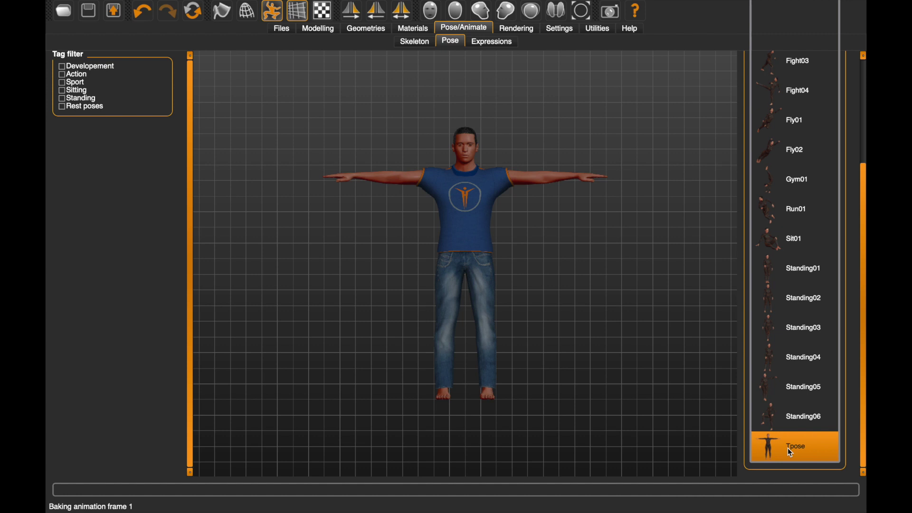
- Preview the Standing06 through Standing02 poses, then set the character back to Tpose
click(789, 421)
click(794, 391)
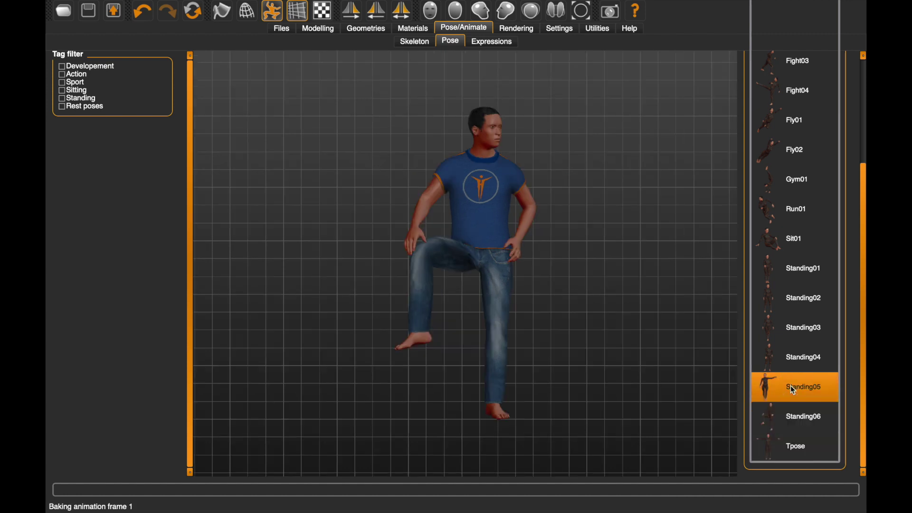
click(793, 356)
click(794, 327)
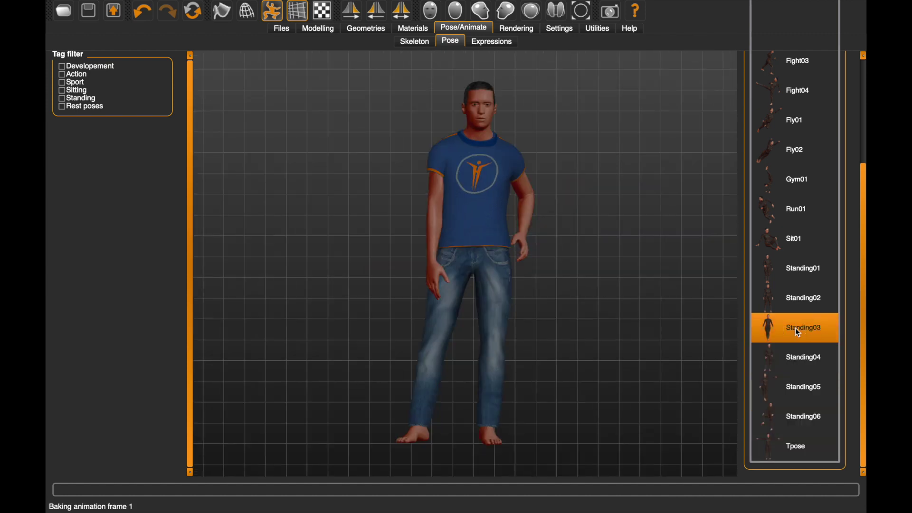
click(794, 296)
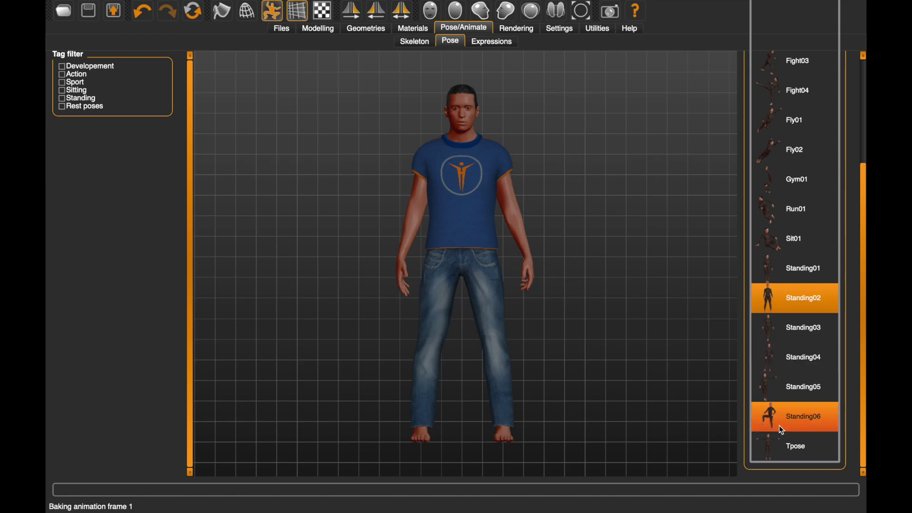
click(782, 445)
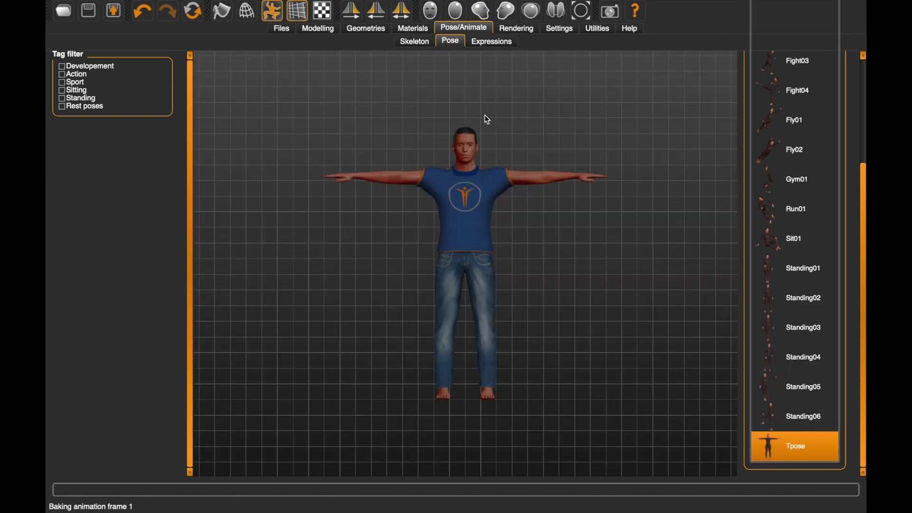
- Preview the Anger01, Cry01, Effort03 and Vocalize01 facial expressions
click(492, 42)
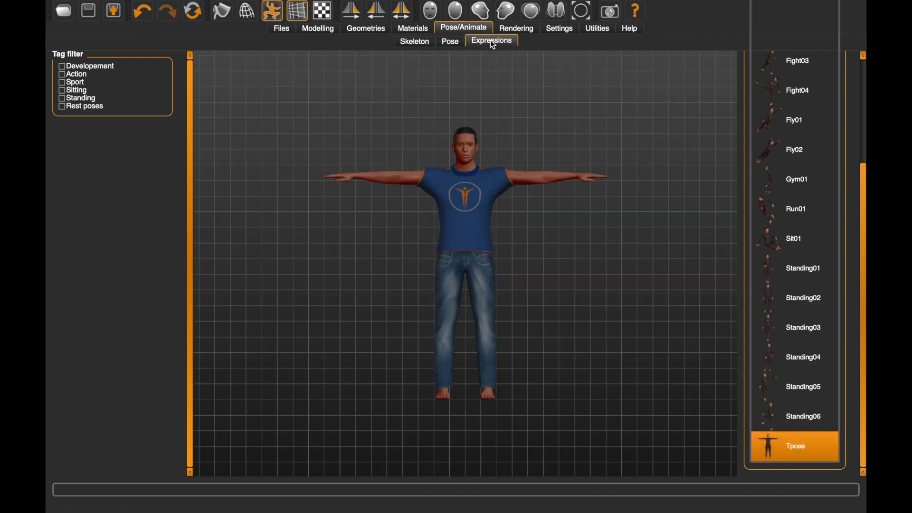
click(781, 120)
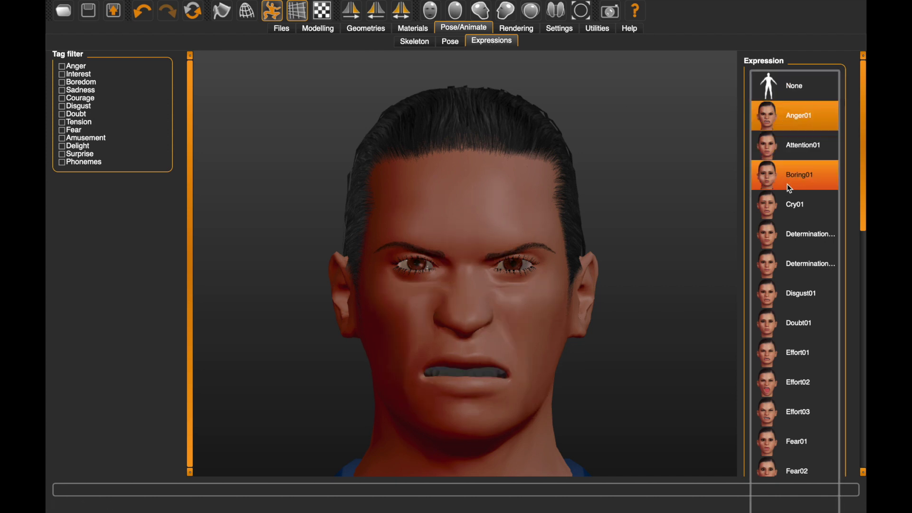
click(774, 218)
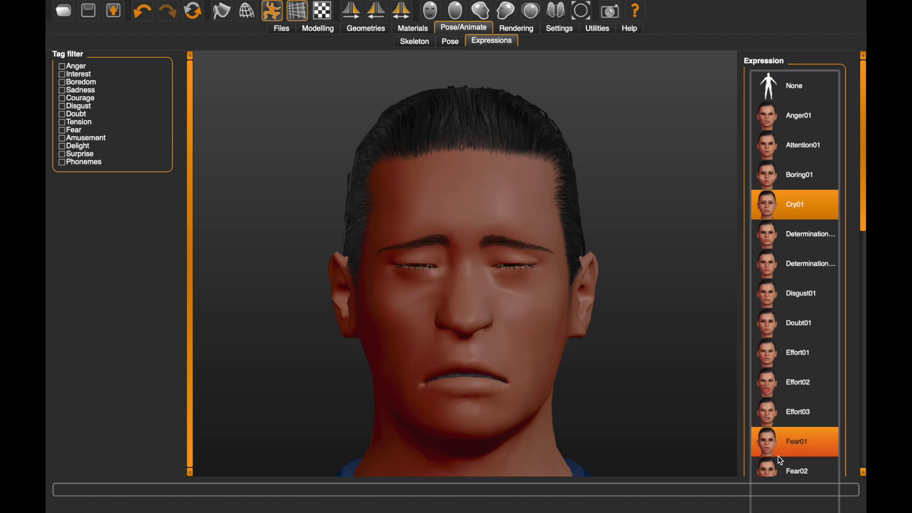
click(794, 414)
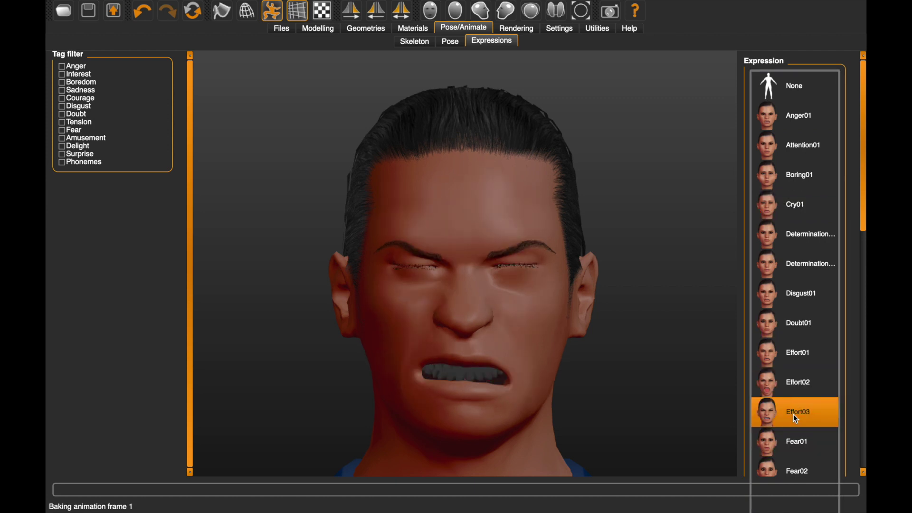
click(862, 330)
drag(862, 330, 860, 415)
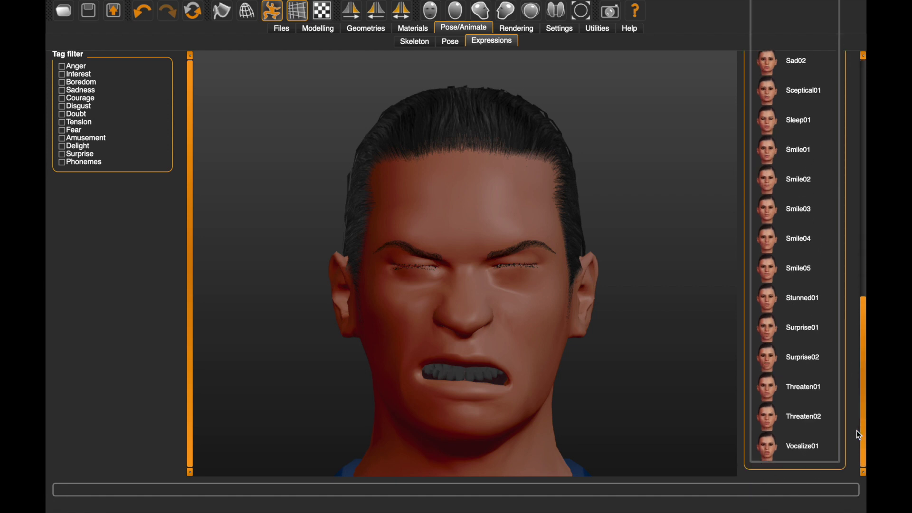
click(787, 454)
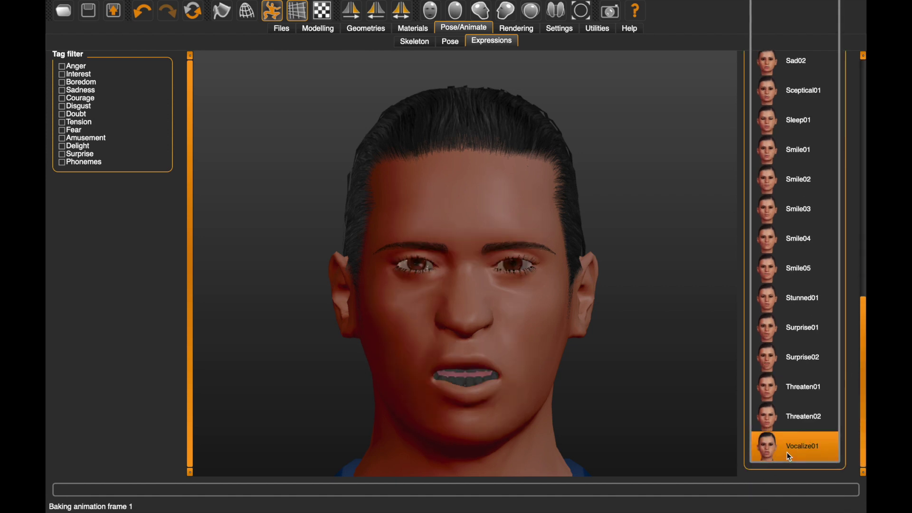
- Preview the Threaten02, Threaten01, Surprise02, Surprise01 and Stunned01 expressions
click(788, 417)
click(788, 390)
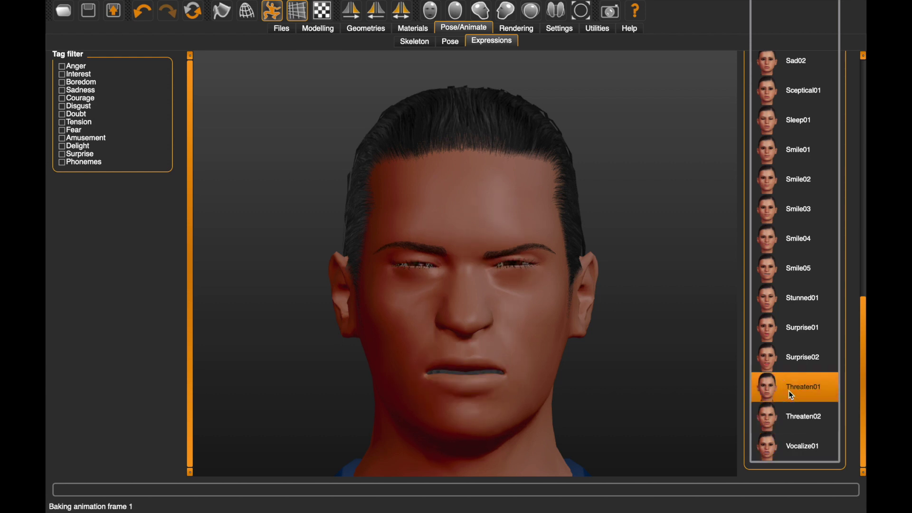
click(791, 362)
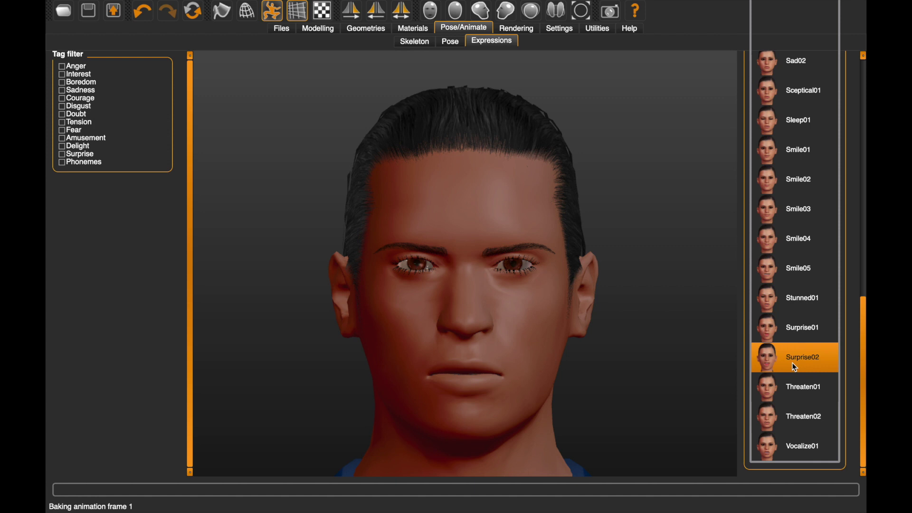
click(793, 329)
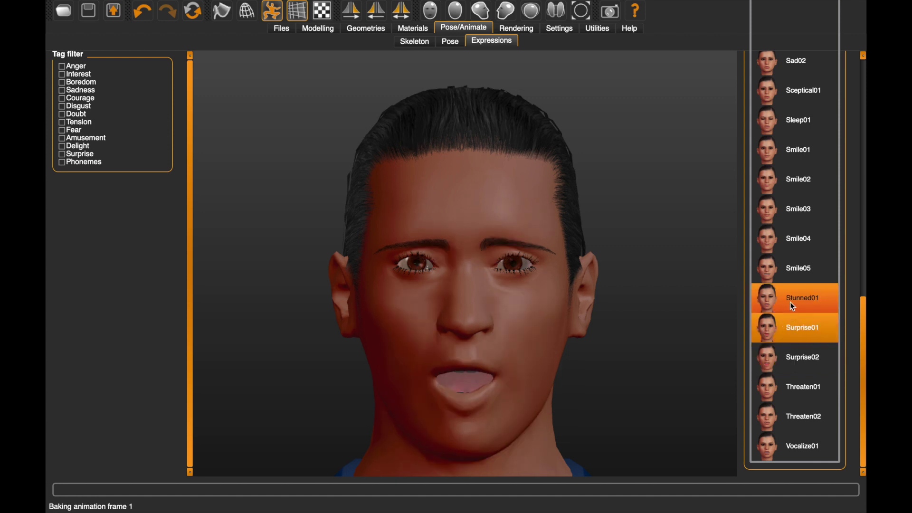
click(793, 307)
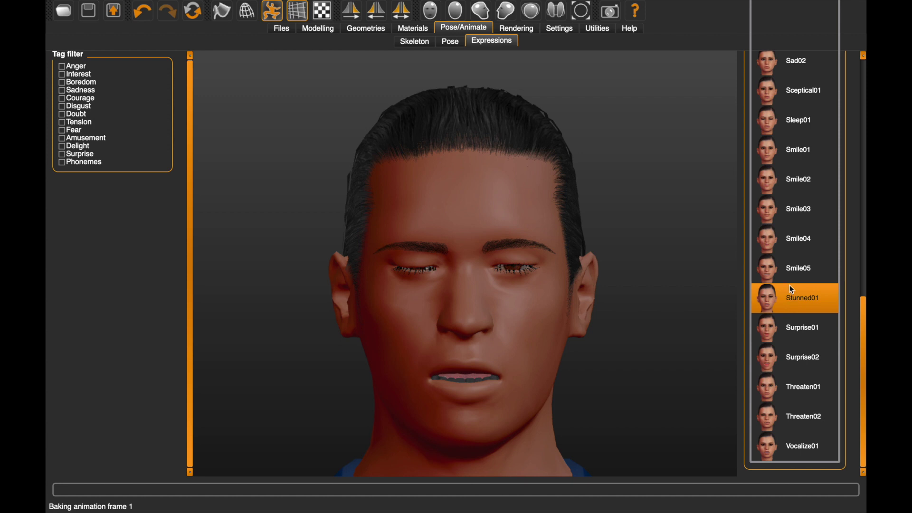
- Try the Smile05, Smile04, Smile03 and Smile02 expressions, then set the expression to None
click(791, 270)
click(790, 243)
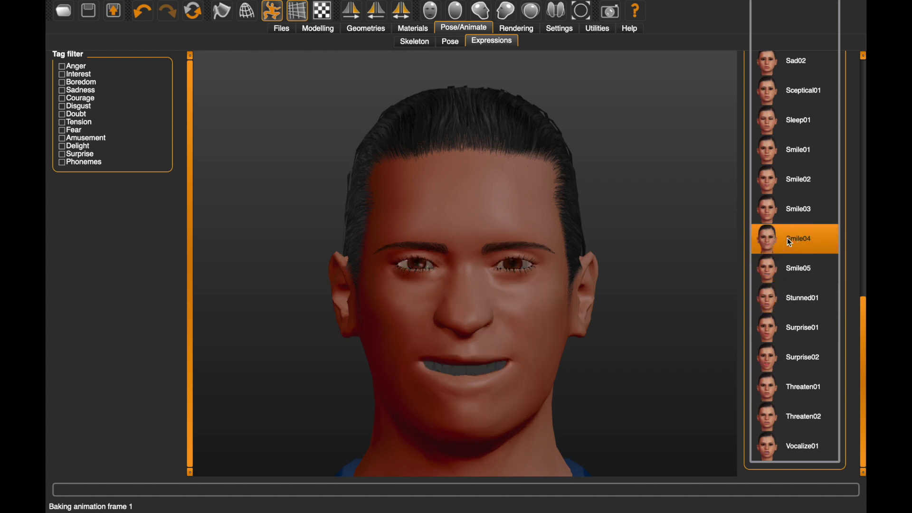
click(791, 273)
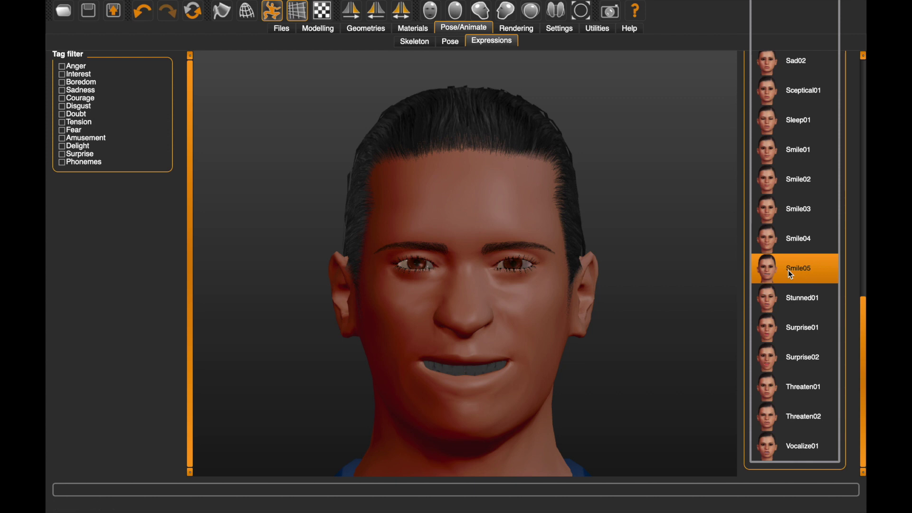
click(789, 208)
click(786, 182)
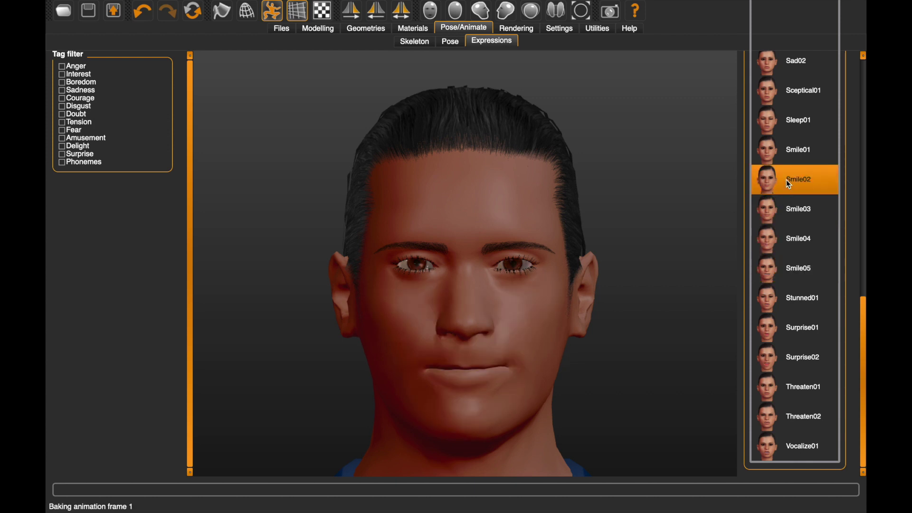
drag(862, 317, 861, 76)
click(793, 88)
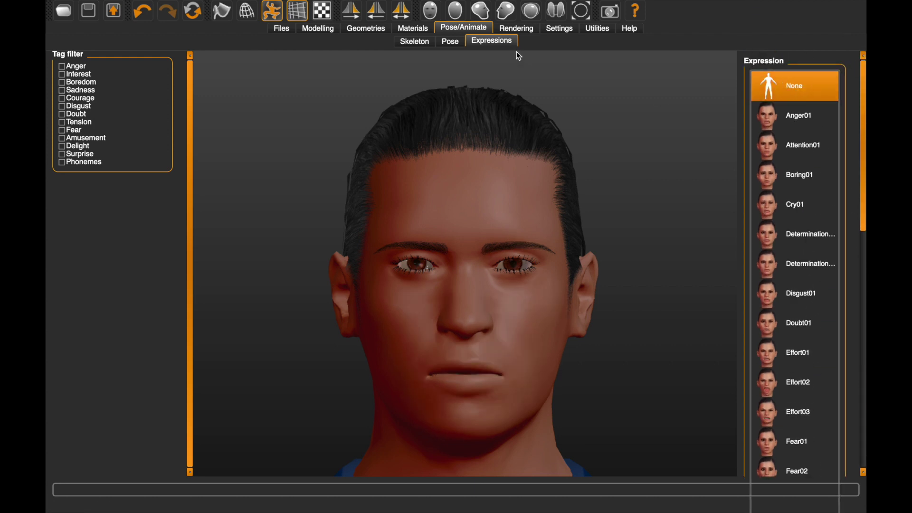
- Make a Quick Render test of the head and zoom around the rendered image
click(519, 33)
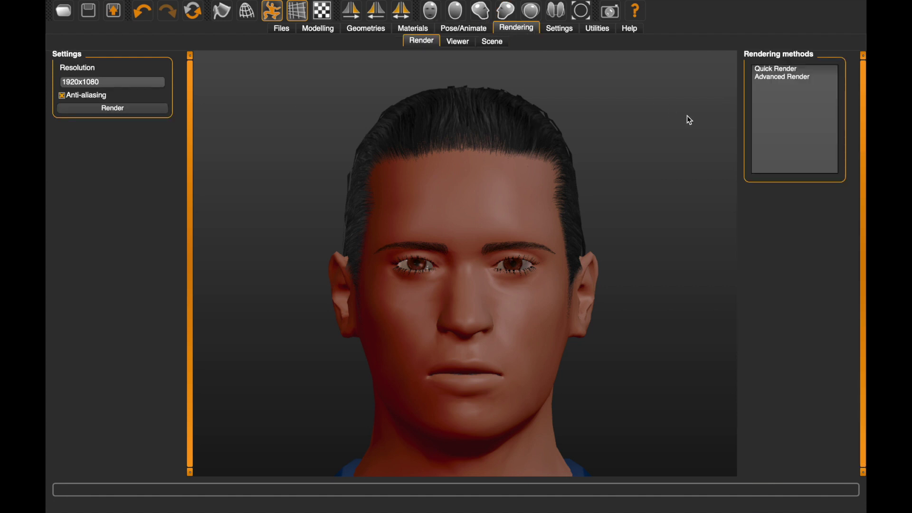
click(762, 70)
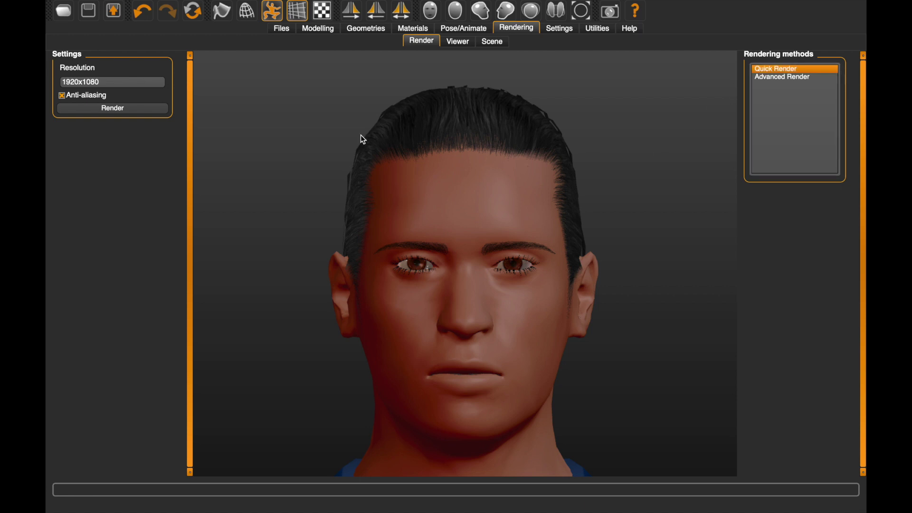
click(106, 110)
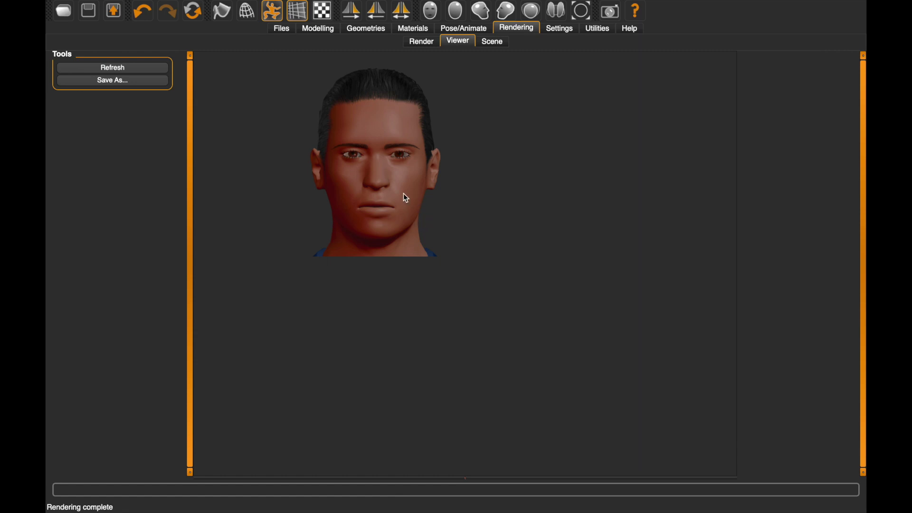
scroll(406, 197, down, 1)
scroll(406, 198, up, 2)
scroll(406, 197, up, 2)
scroll(406, 198, up, 2)
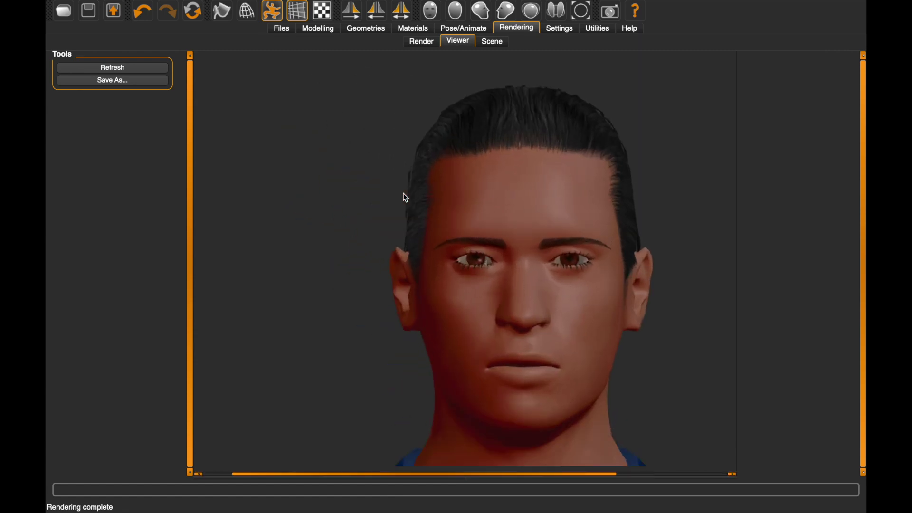
scroll(406, 197, down, 1)
scroll(407, 198, down, 2)
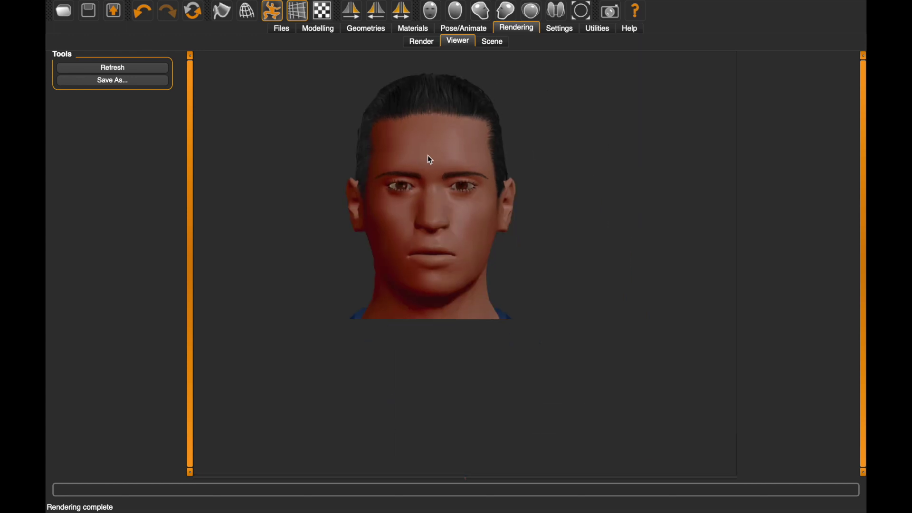
- Preview Warmlights and Coldlights scene lighting, keep Default, and go to general Settings
click(496, 45)
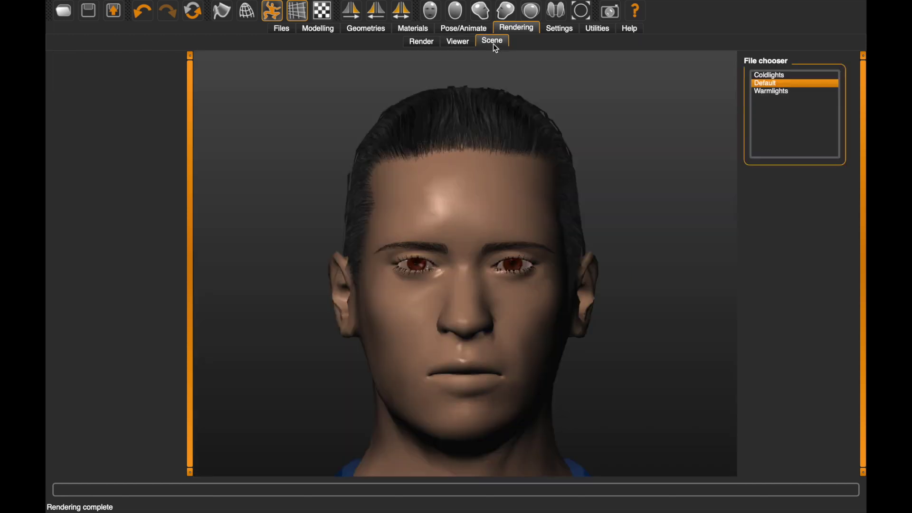
click(765, 92)
click(763, 76)
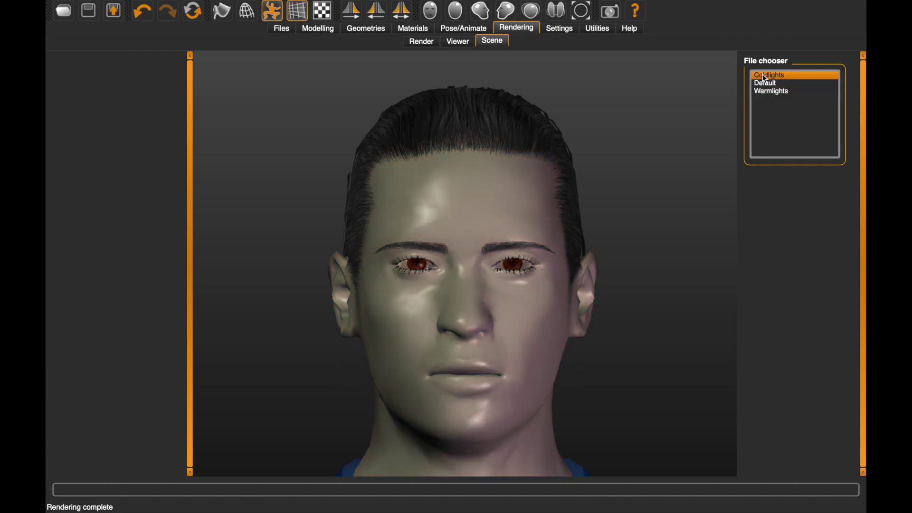
click(765, 84)
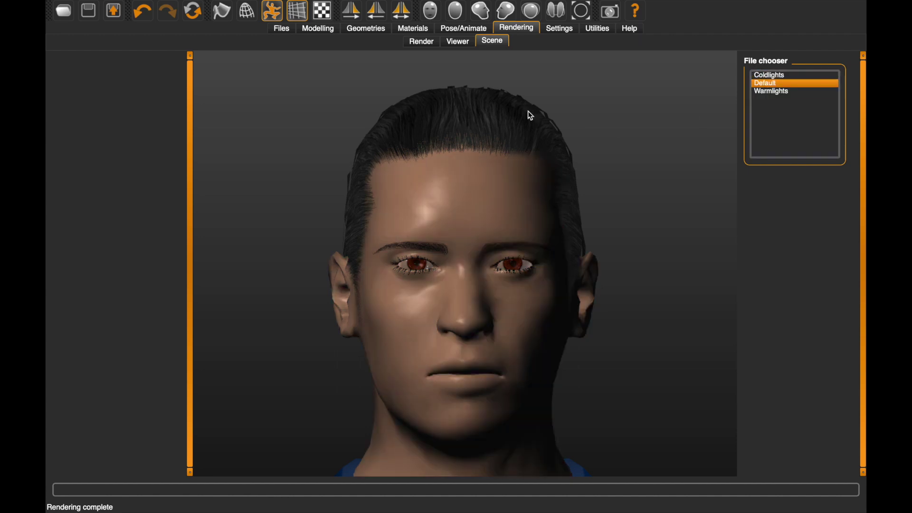
click(559, 29)
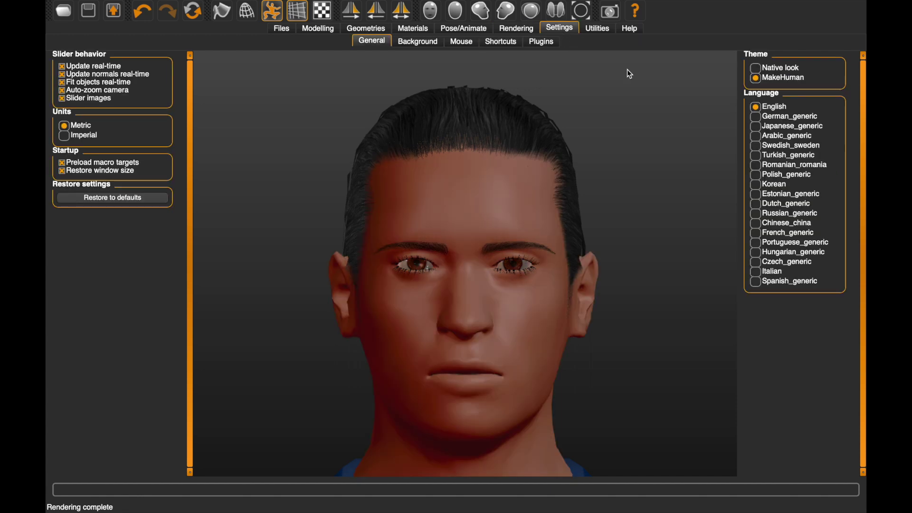
- Glance at the Background settings and Utilities, then go to the Files area
click(417, 41)
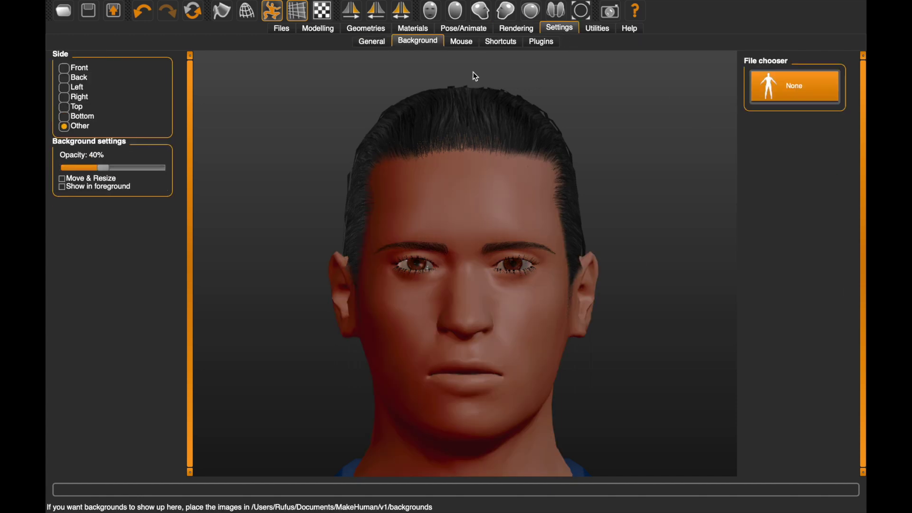
click(595, 32)
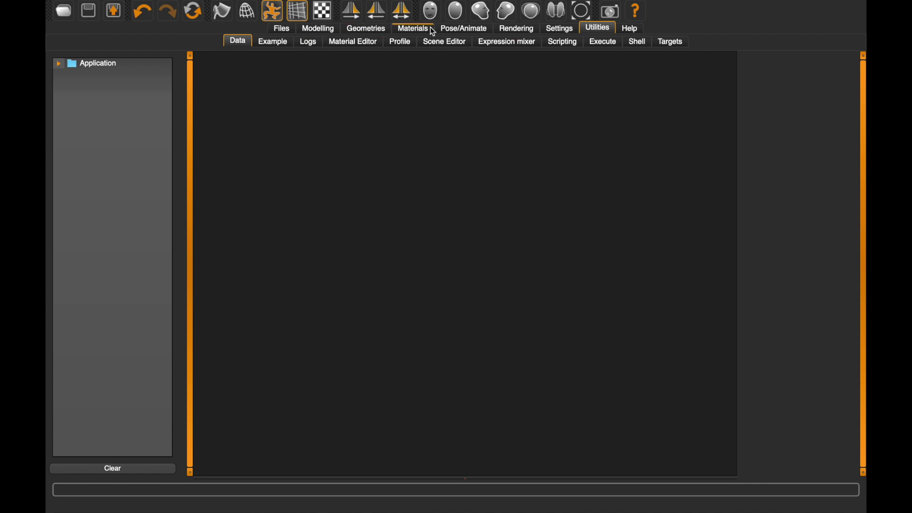
click(281, 29)
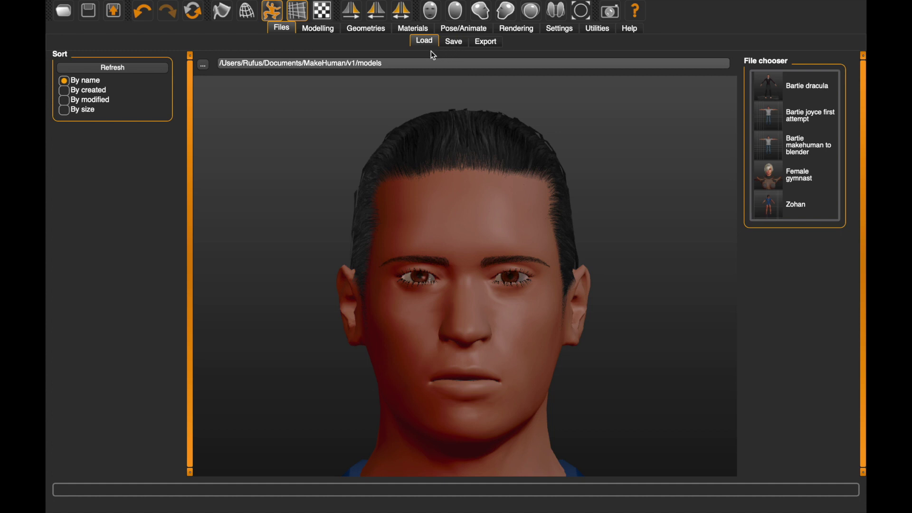
- Save the character under the filename 'MakeHuman Test', then bring up the Export sub-tab
click(458, 45)
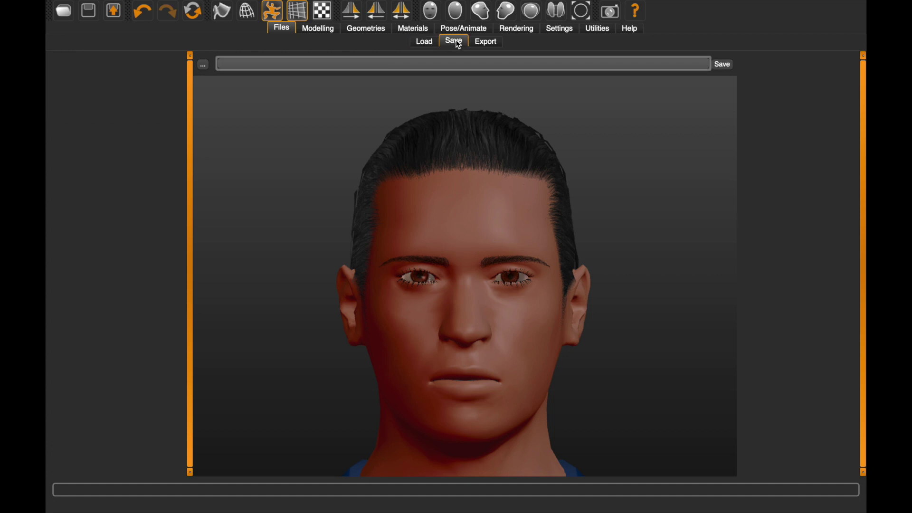
click(245, 62)
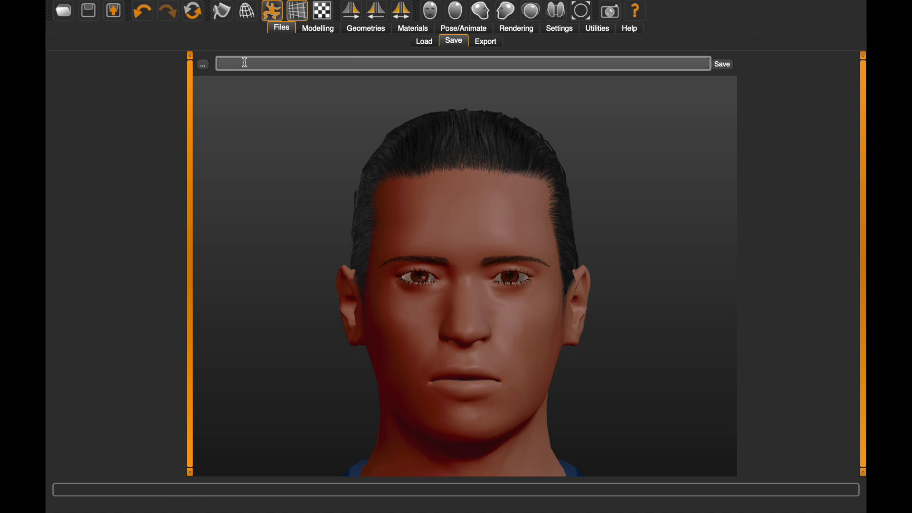
text(MakeHuman )
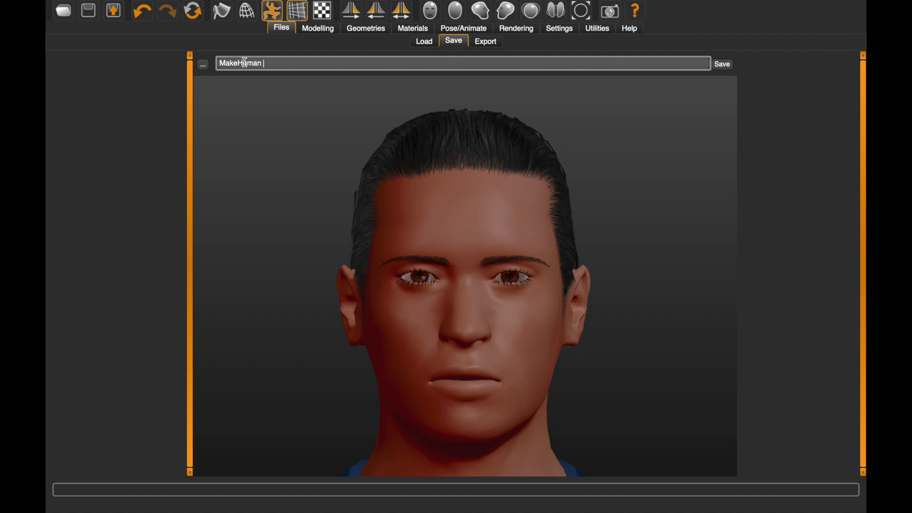
text(Test)
key(Return)
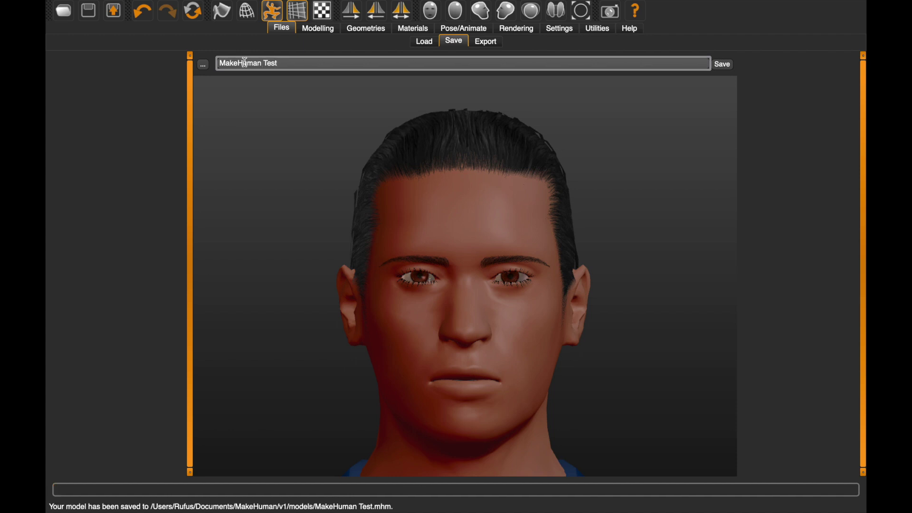
click(730, 70)
click(496, 69)
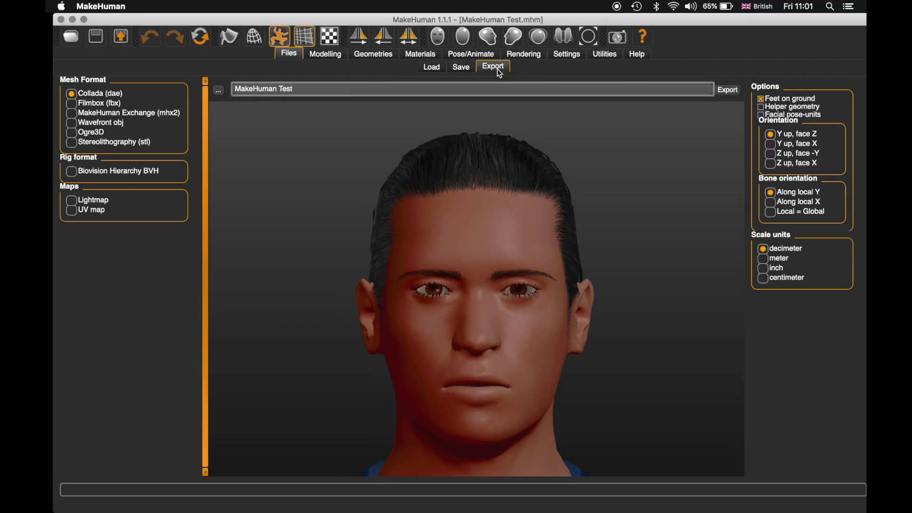
- Export the model in MakeHuman Exchange (mhx2) format, then bring up the MakeHuman menu to quit
click(72, 114)
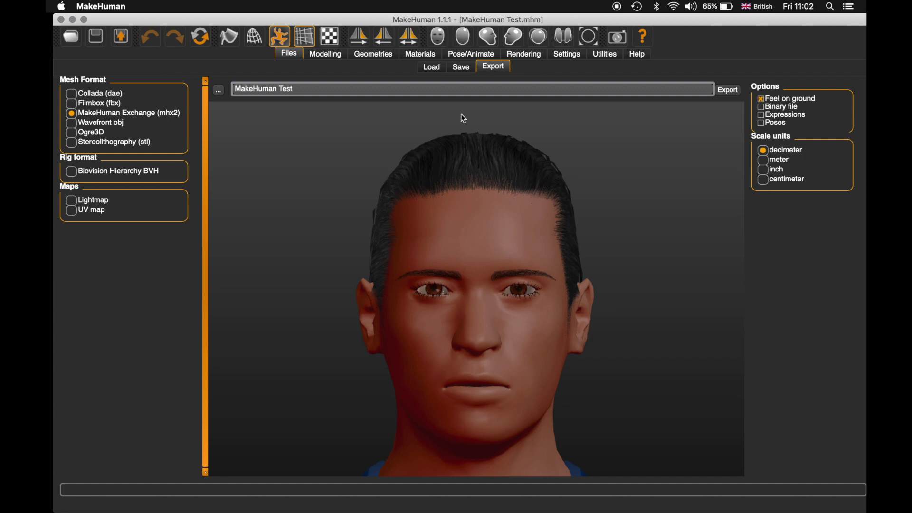
click(730, 95)
click(100, 6)
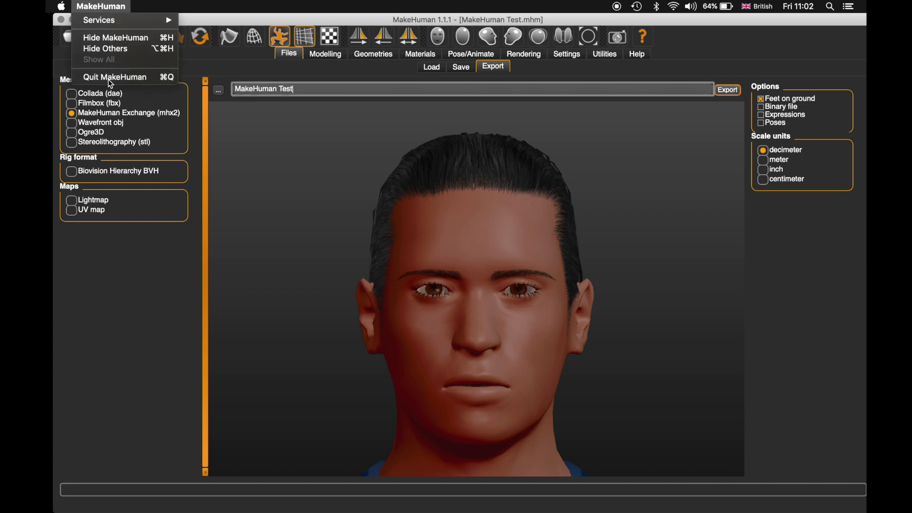